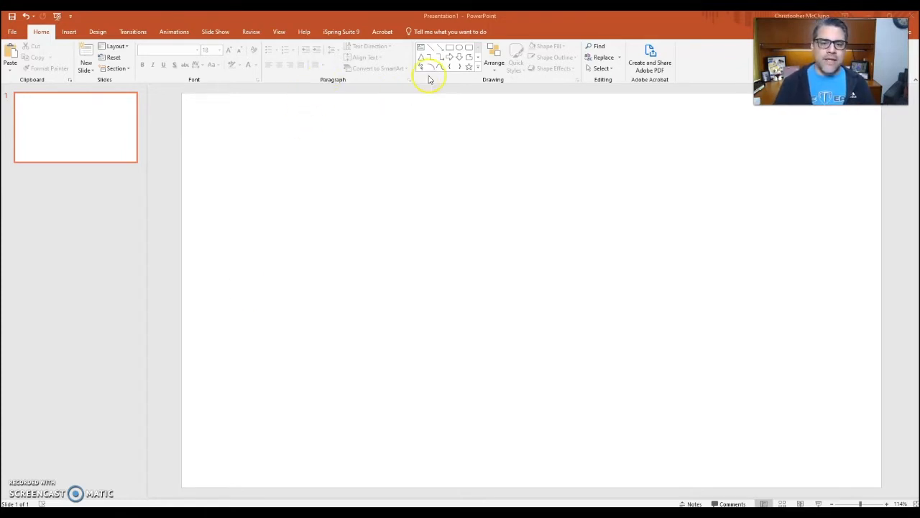
- Draw a square in the upper-left area of the blank slide and fill it with the orange theme color
left_click(449, 48)
left_click(449, 48)
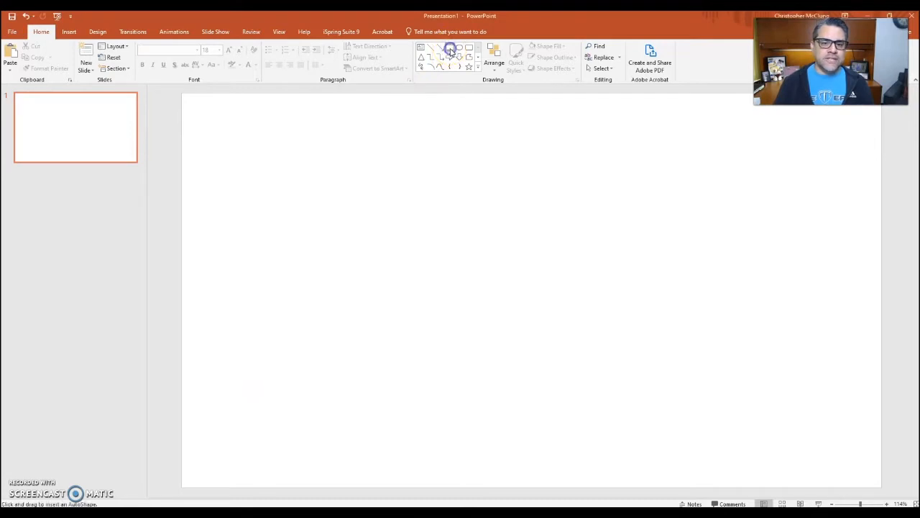
mouse_move(242, 112)
left_mouse_down()
mouse_move(365, 208)
mouse_move(364, 227)
left_mouse_up()
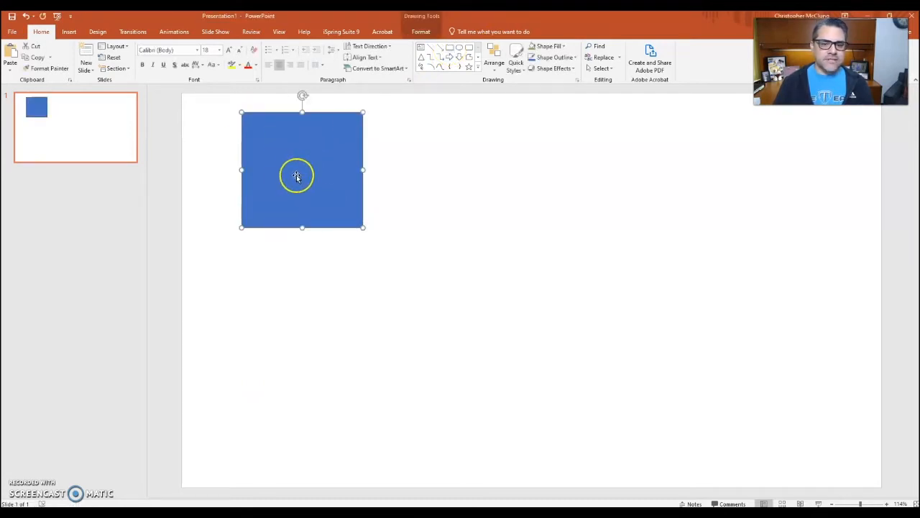
left_click(558, 46)
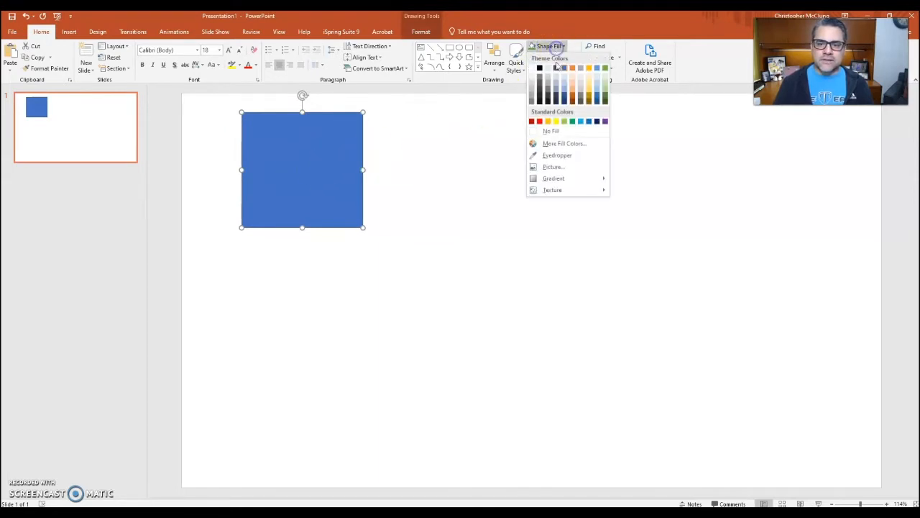
left_click(573, 69)
left_click(488, 139)
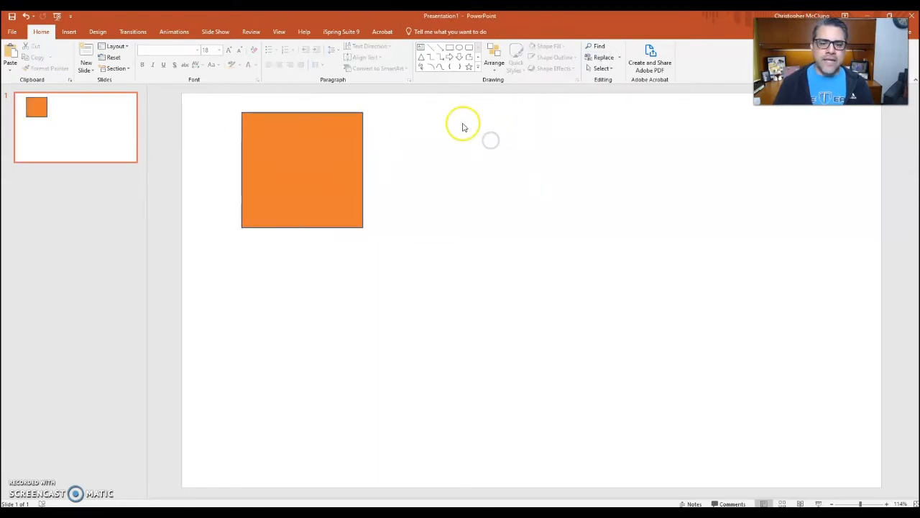
- Draw a second square beside the orange one, near the slide's upper middle, and fill it with the green theme color
left_click(452, 47)
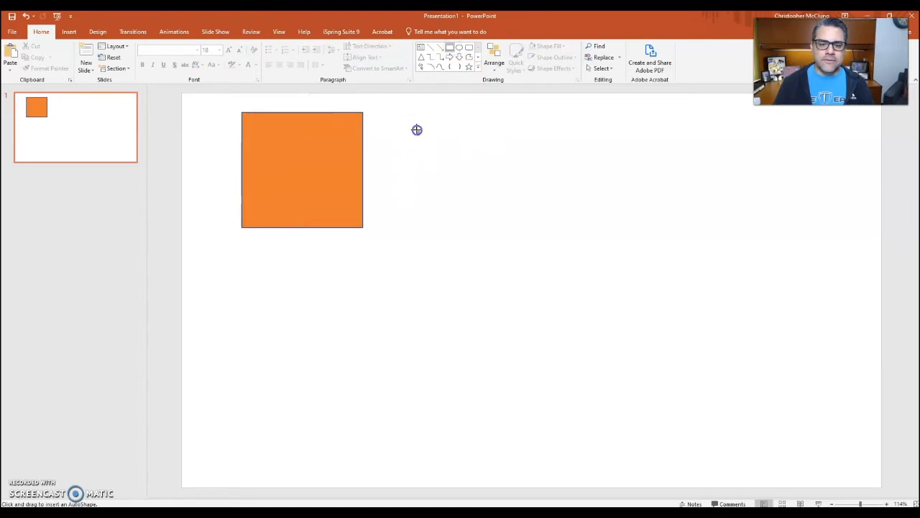
left_click_drag(416, 130, 558, 260)
left_click(552, 46)
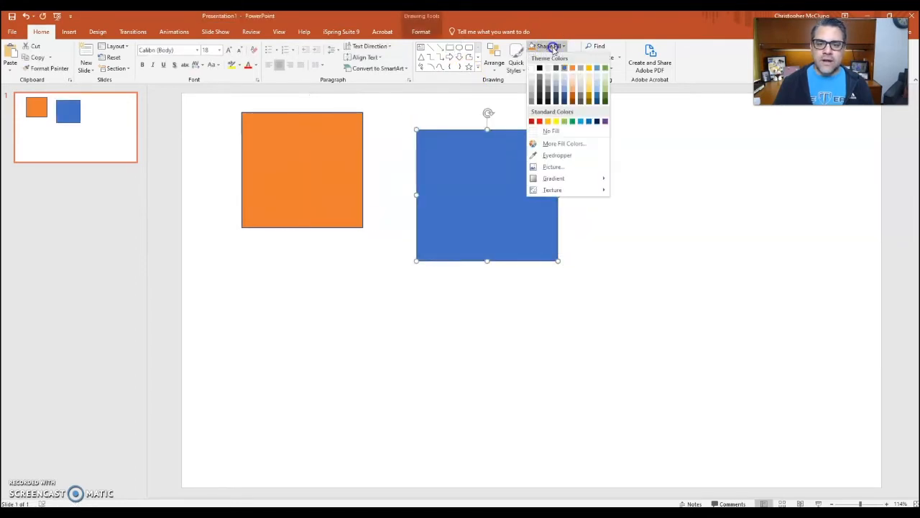
left_click(604, 69)
left_click(626, 158)
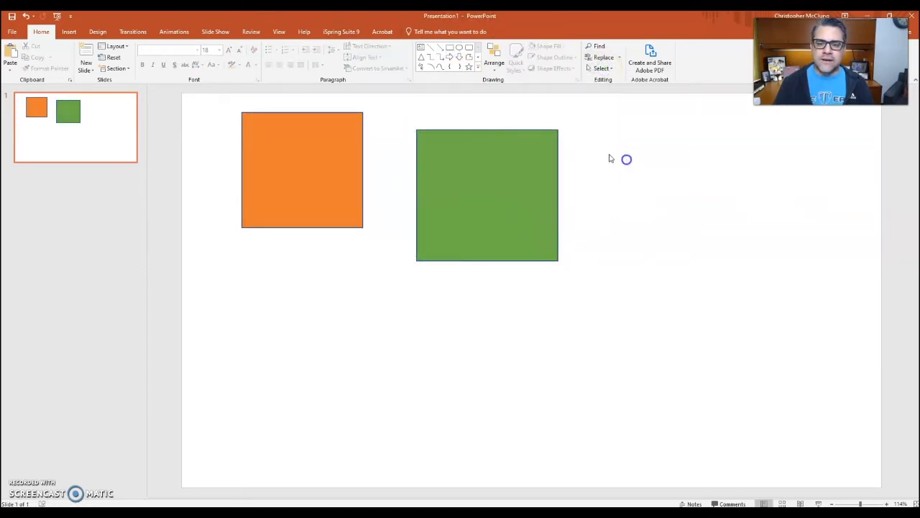
- Draw a third square to the right of the green one and fill it with standard red
left_click(449, 48)
left_click_drag(612, 130, 737, 254)
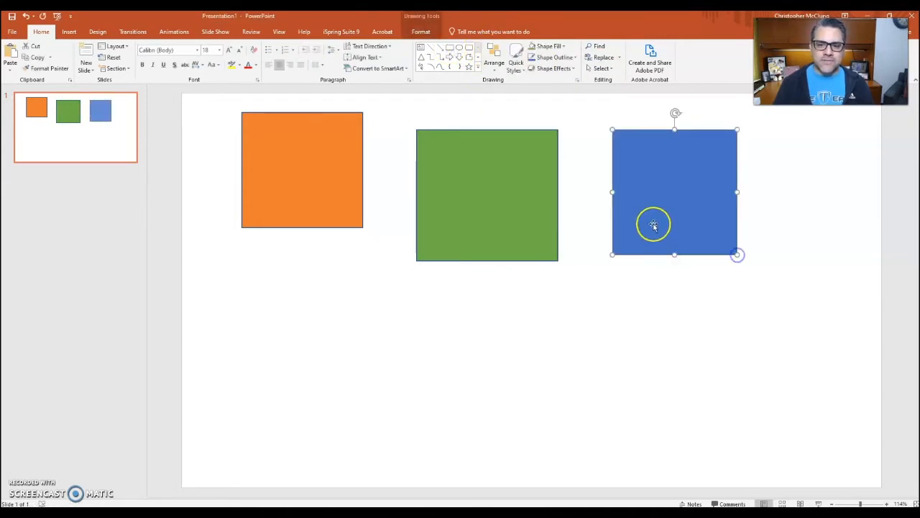
left_click(563, 47)
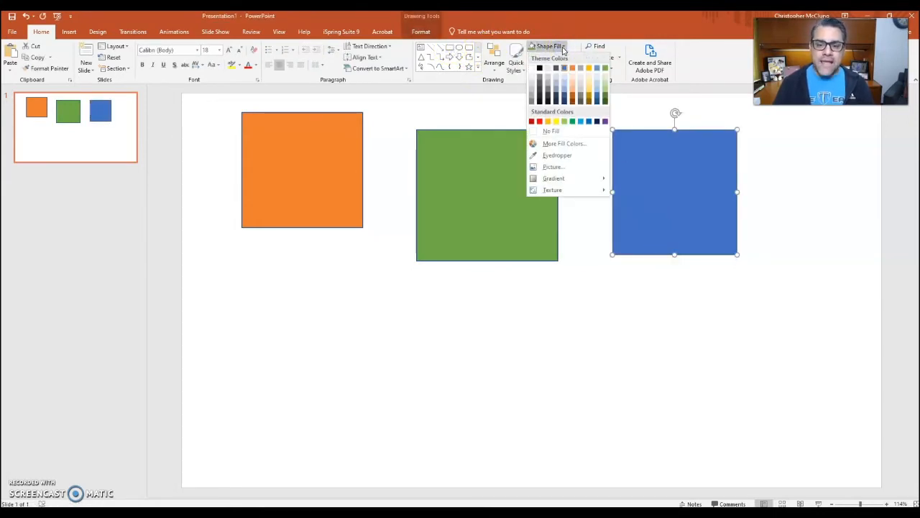
left_click(539, 122)
left_click(649, 304)
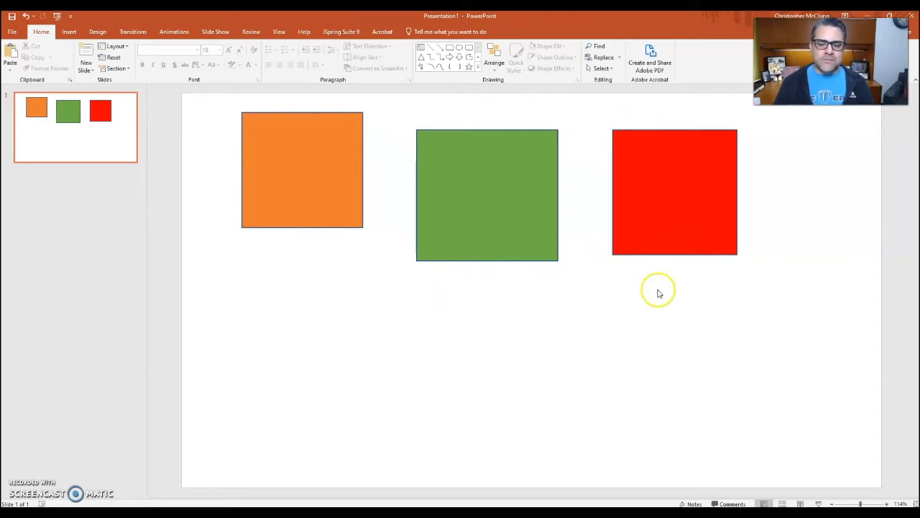
- Save the orange square as a PNG picture named Orange in the Color Brain Tutorial folder on the network drive
left_click(291, 179)
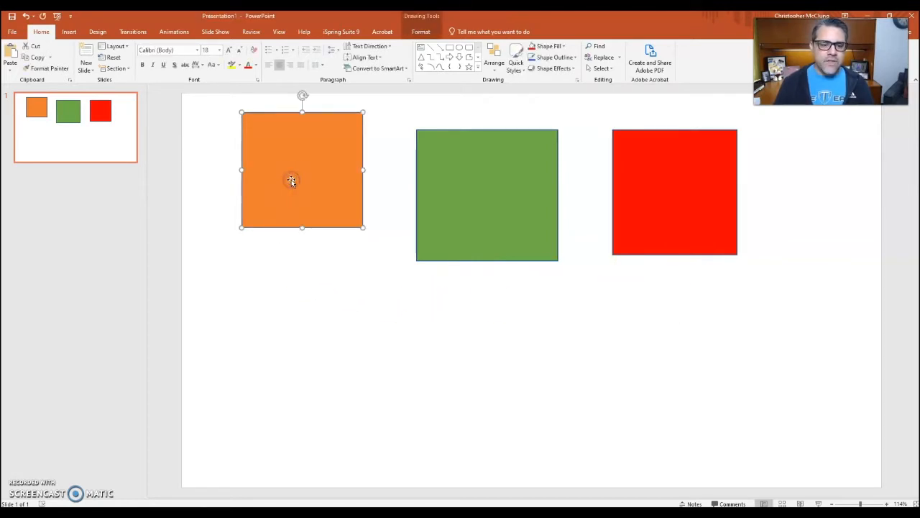
right_click(291, 179)
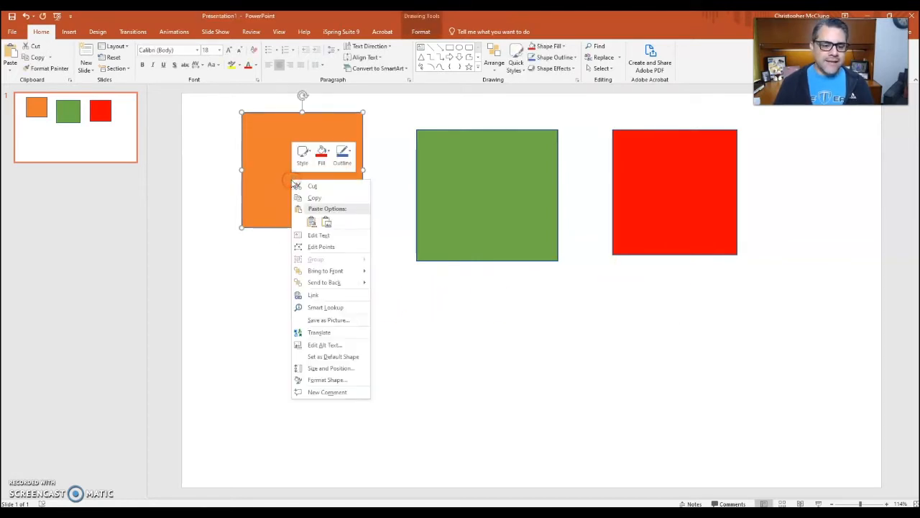
left_click(323, 321)
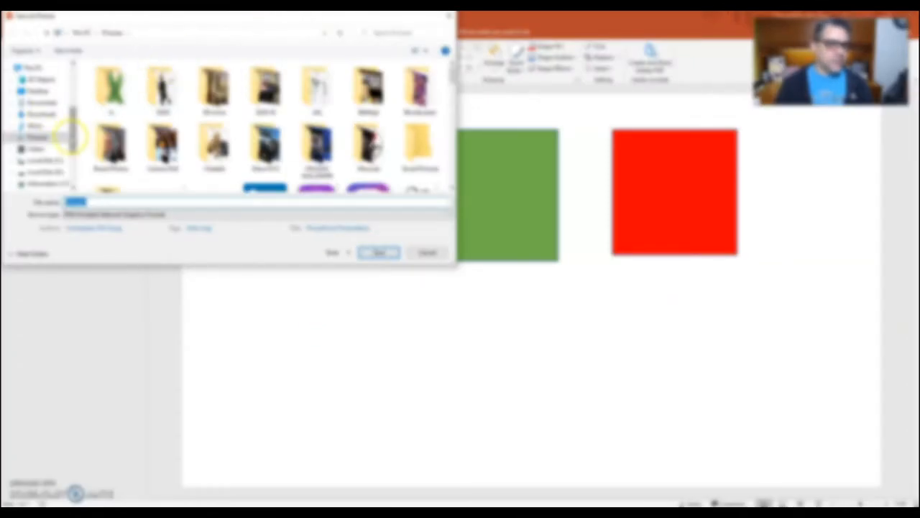
scroll(43, 130, "down", 3)
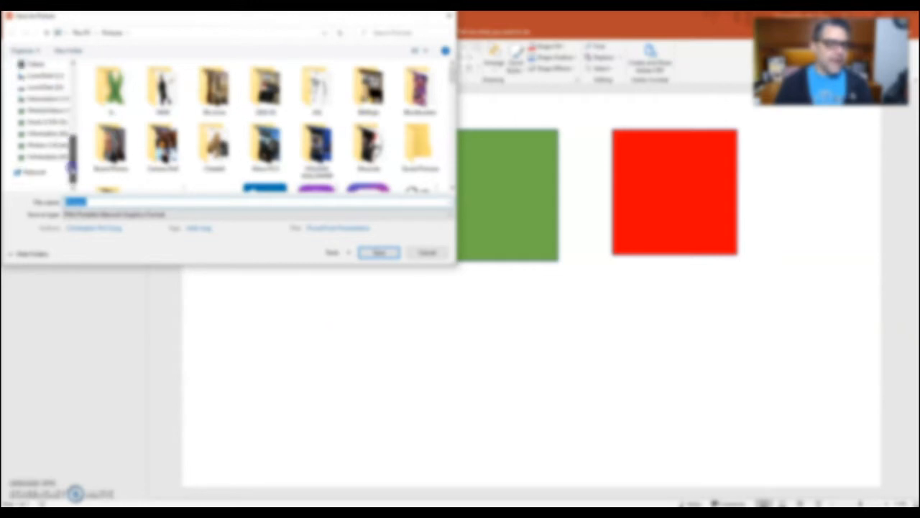
left_click(45, 133)
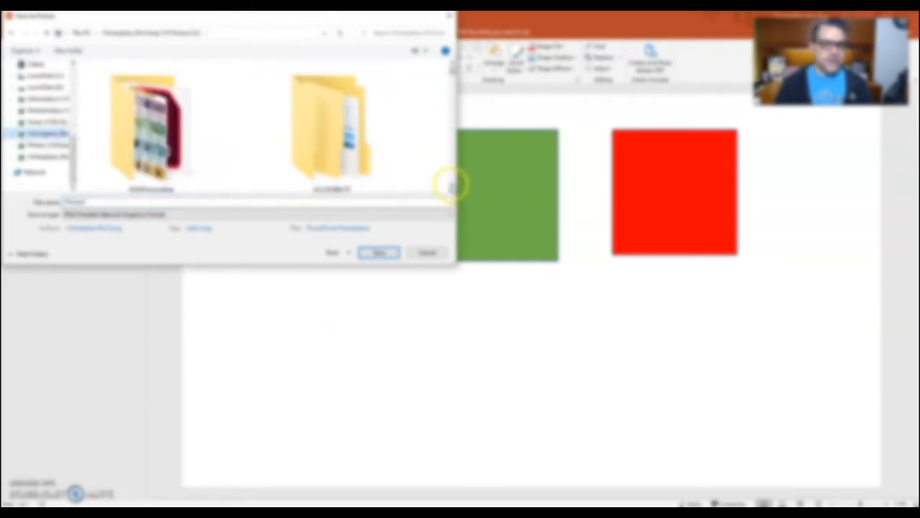
scroll(449, 189, "down", 4)
scroll(450, 188, "down", 2)
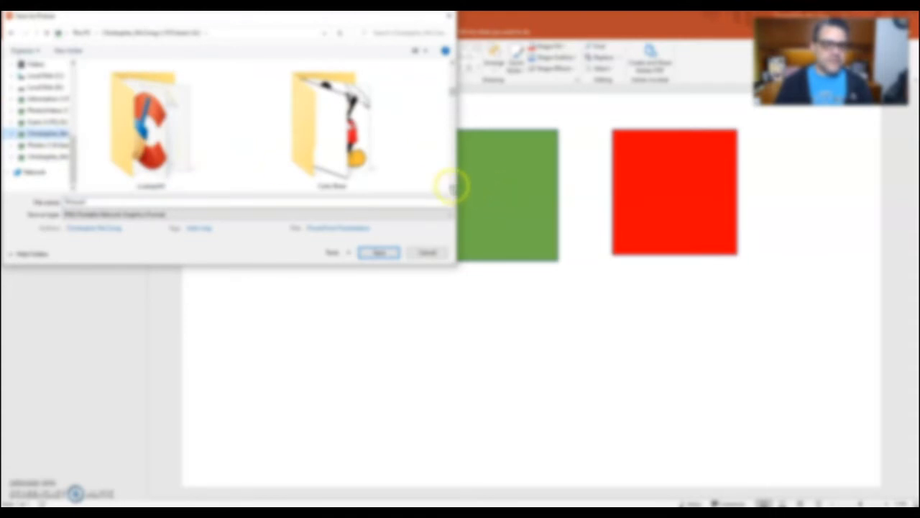
scroll(450, 188, "down", 2)
double_click(131, 137)
double_click(97, 201)
type("B")
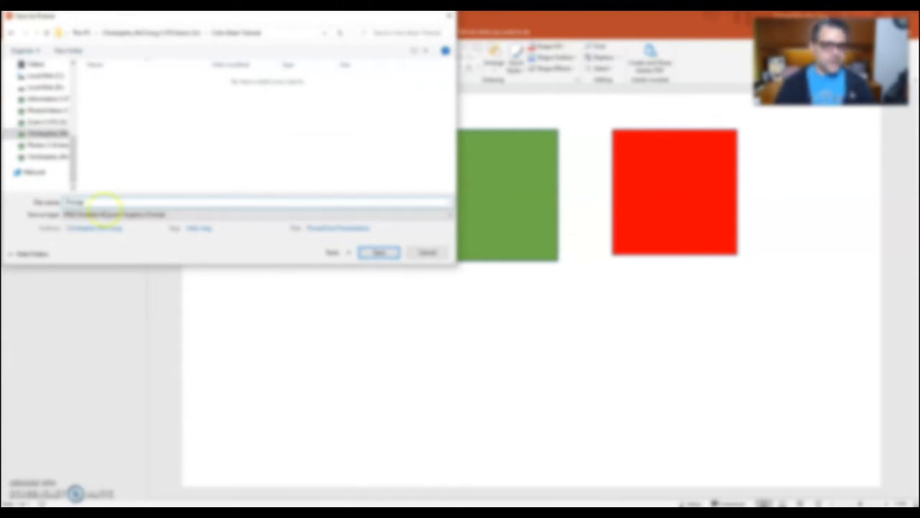
left_click(379, 253)
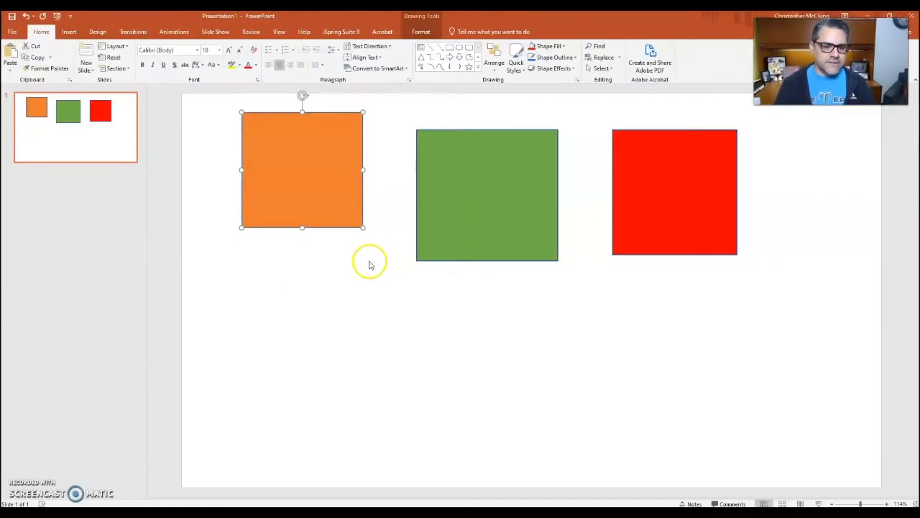
- Save the green square as a PNG picture named Green in the Color Brain Tutorial folder
left_click(487, 216)
right_click(486, 215)
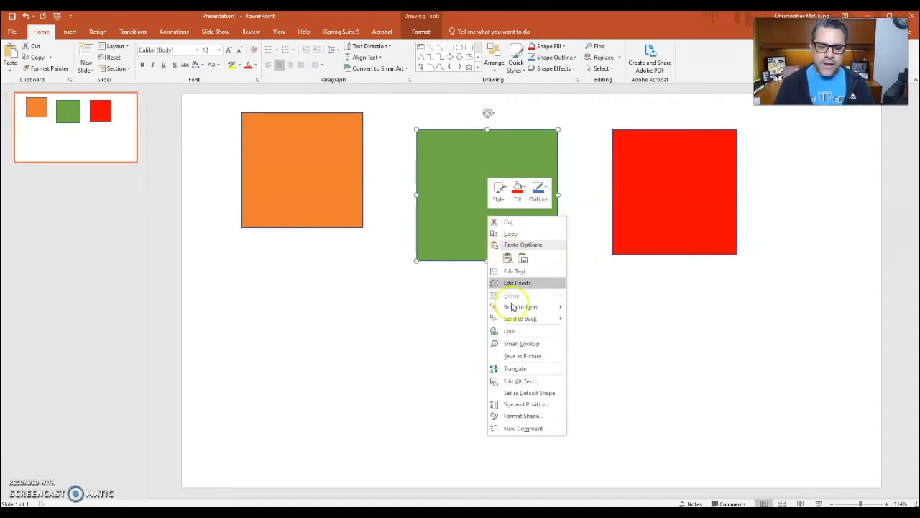
left_click(509, 356)
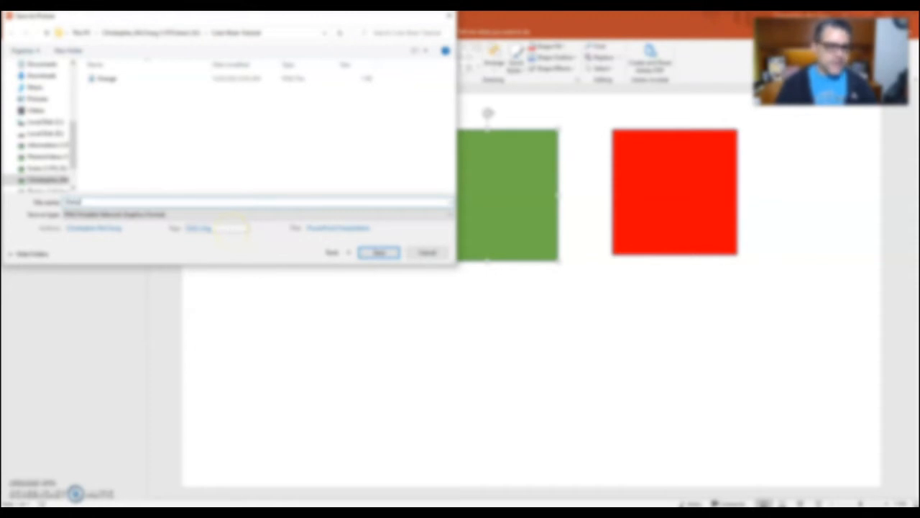
left_click(378, 252)
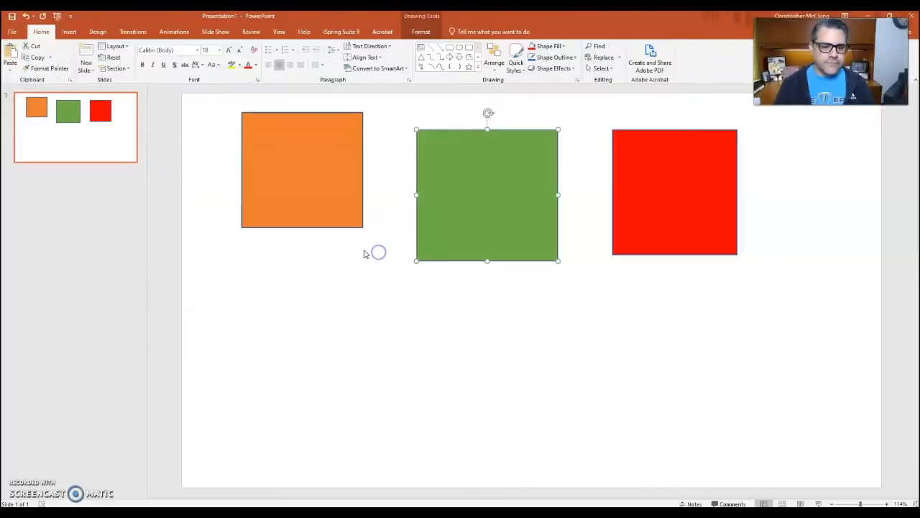
- Save the red square as a PNG picture named Red in the Color Brain Tutorial folder
left_click(681, 201)
right_click(682, 201)
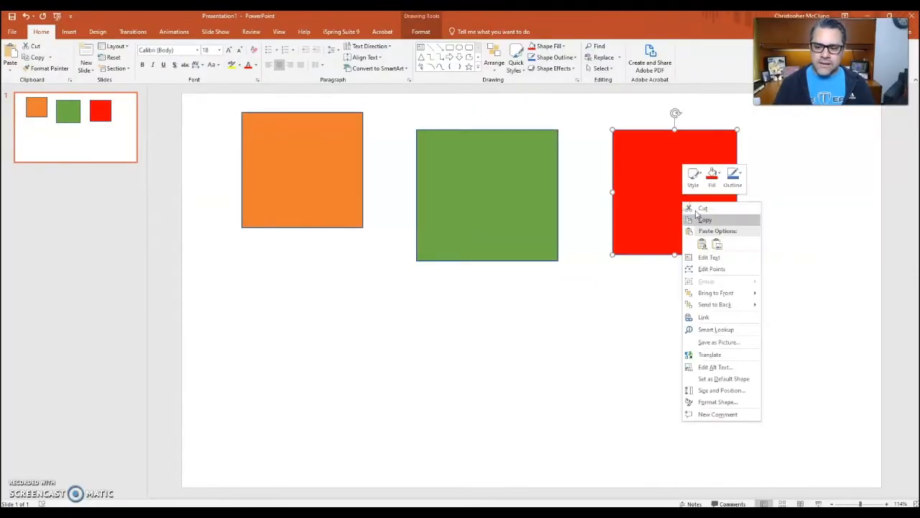
left_click(710, 342)
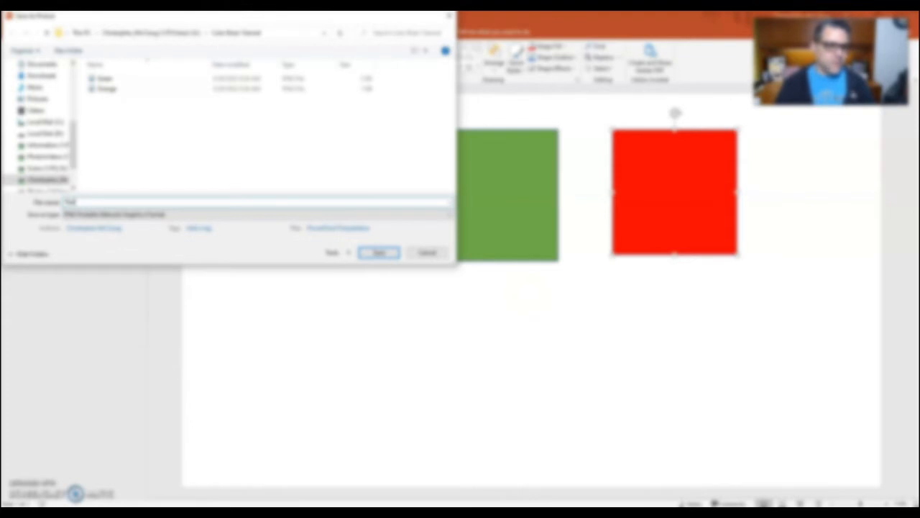
left_click(388, 253)
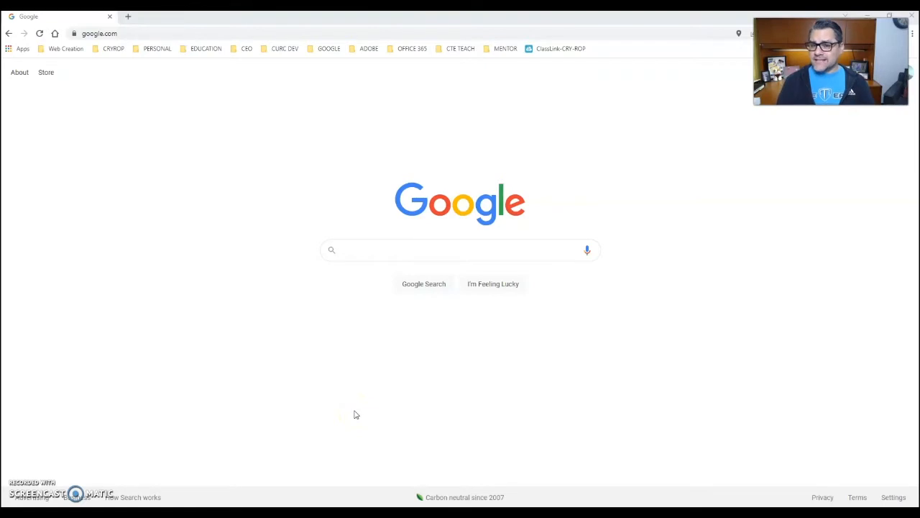
- In the web browser, search Google for mentimeter and open the Mentimeter website from the results
left_click(386, 251)
type("ment")
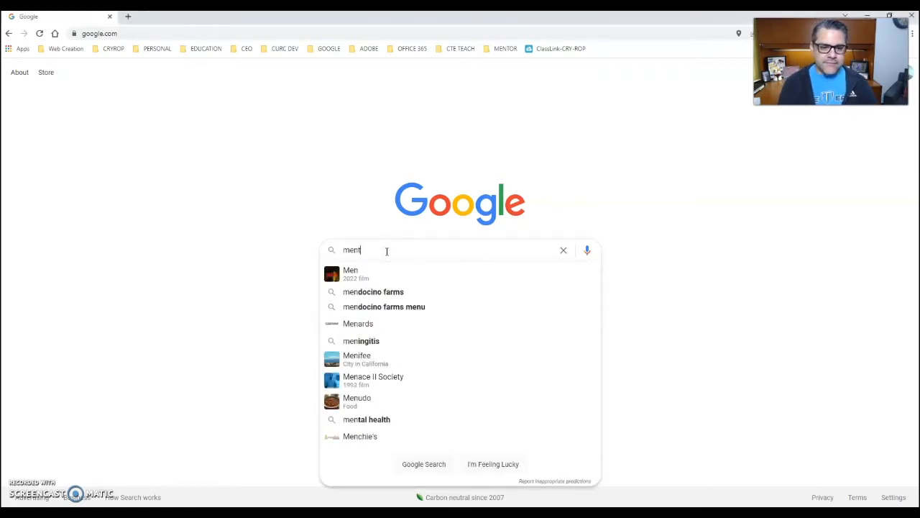
type("imereter")
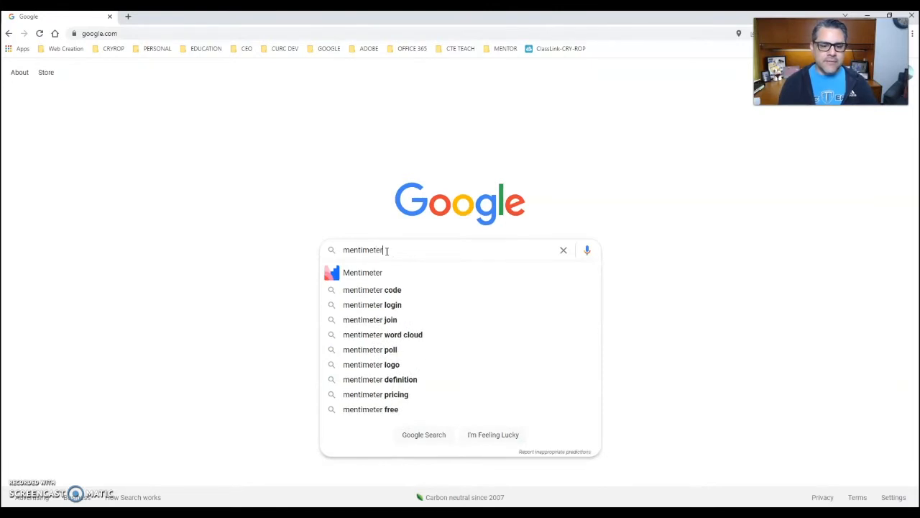
key("Return")
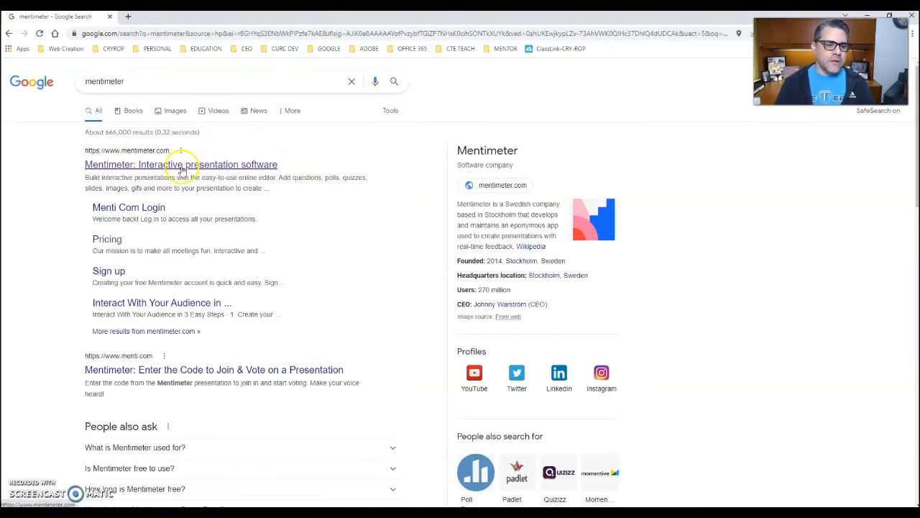
left_click(181, 165)
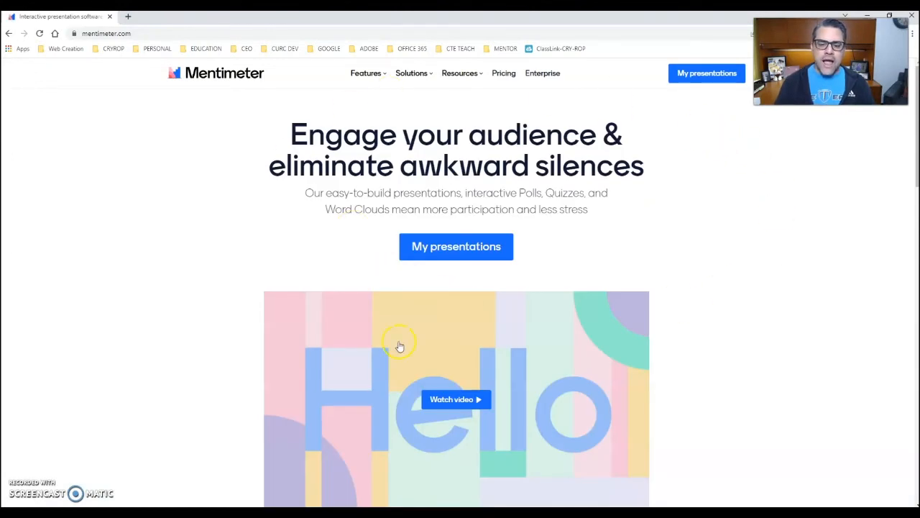
- Go to the account's presentations in Mentimeter and create a new presentation named Color Brain Tutorial
left_click(708, 75)
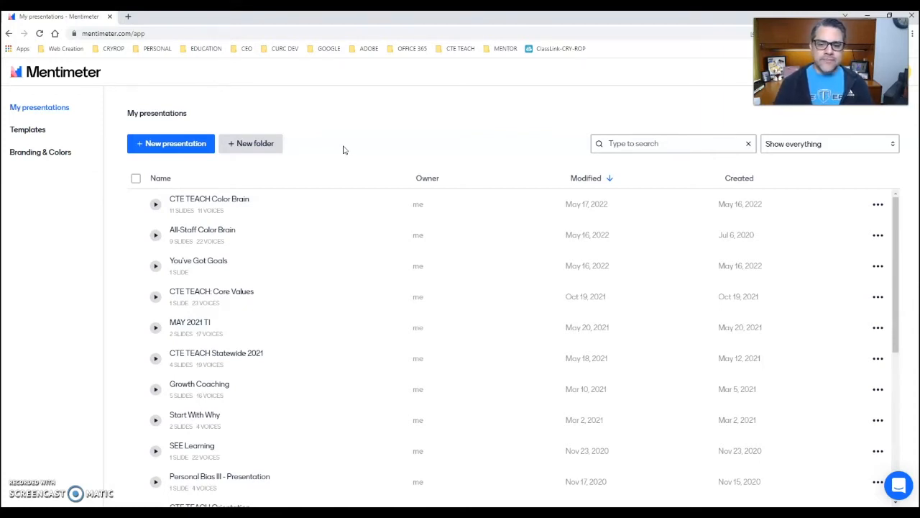
left_click(173, 148)
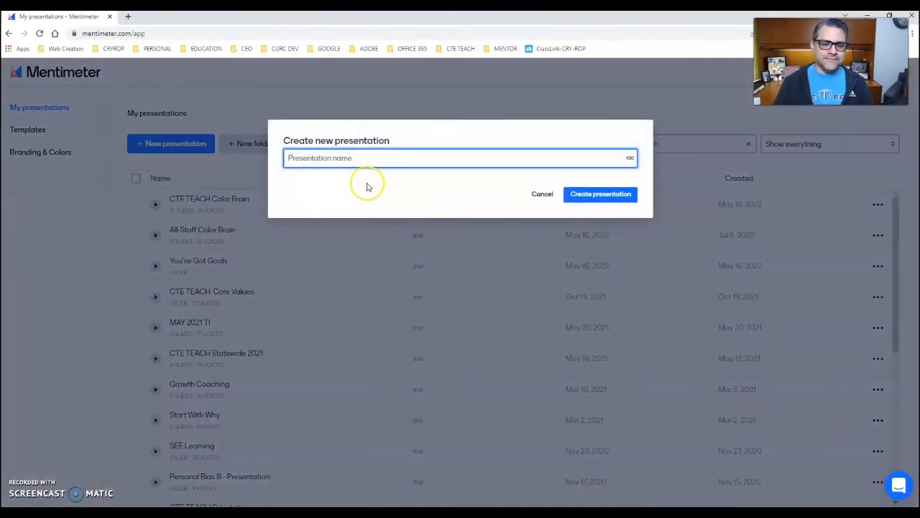
type("Color Brain Tutorial")
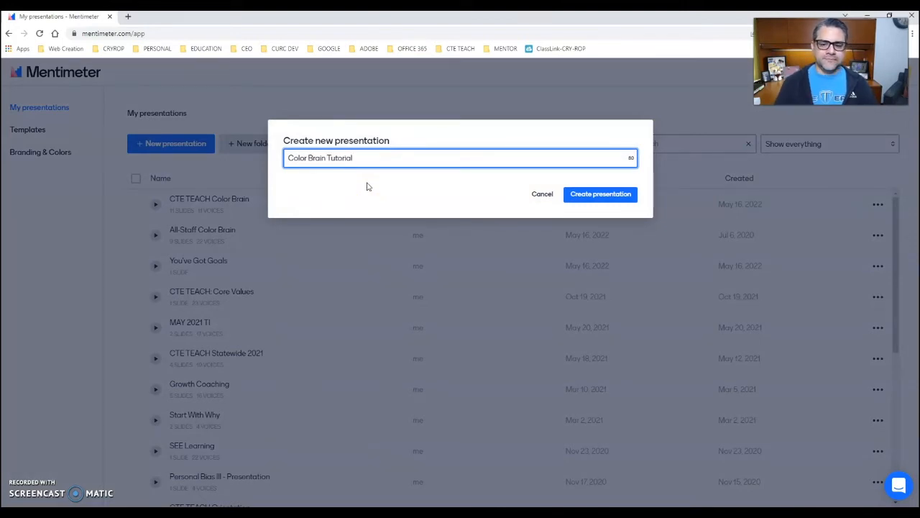
left_click(600, 192)
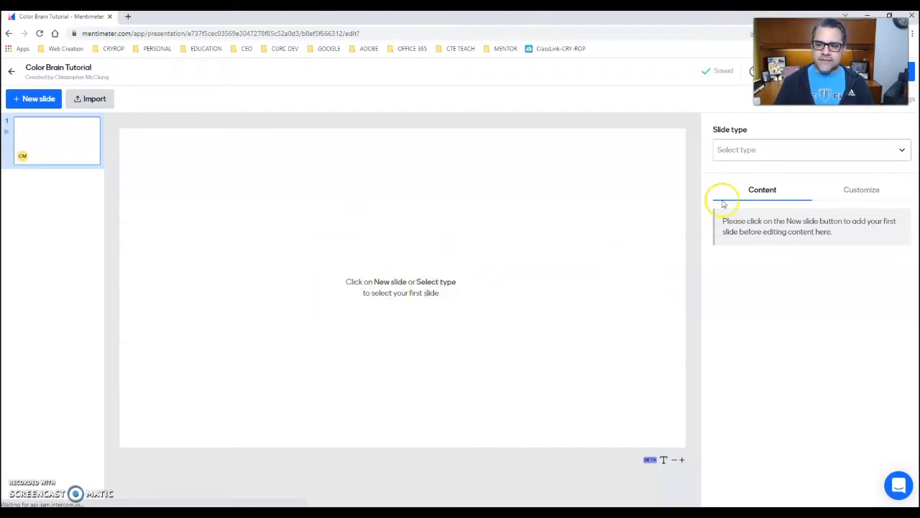
- Make the first slide a Heading slide with the heading "Color Brain!"
left_click(795, 151)
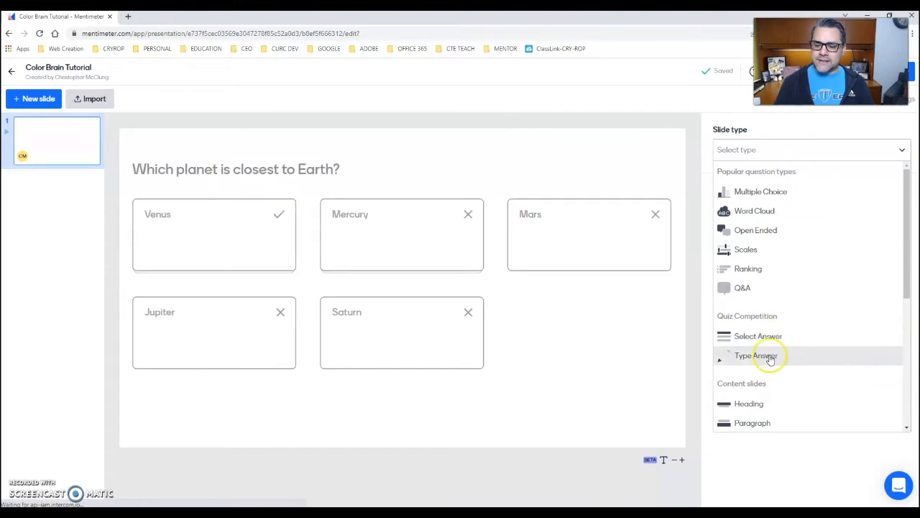
left_click(751, 405)
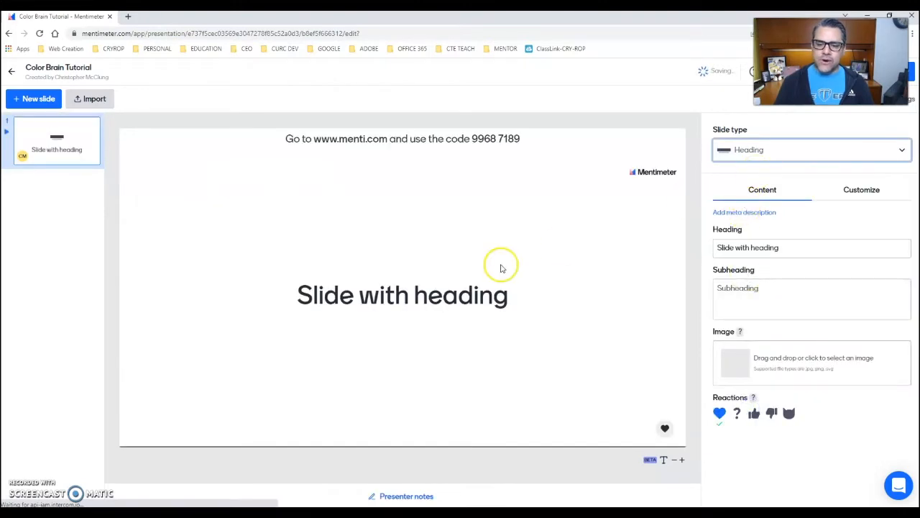
left_click(743, 246)
left_click(786, 247)
type("Colro")
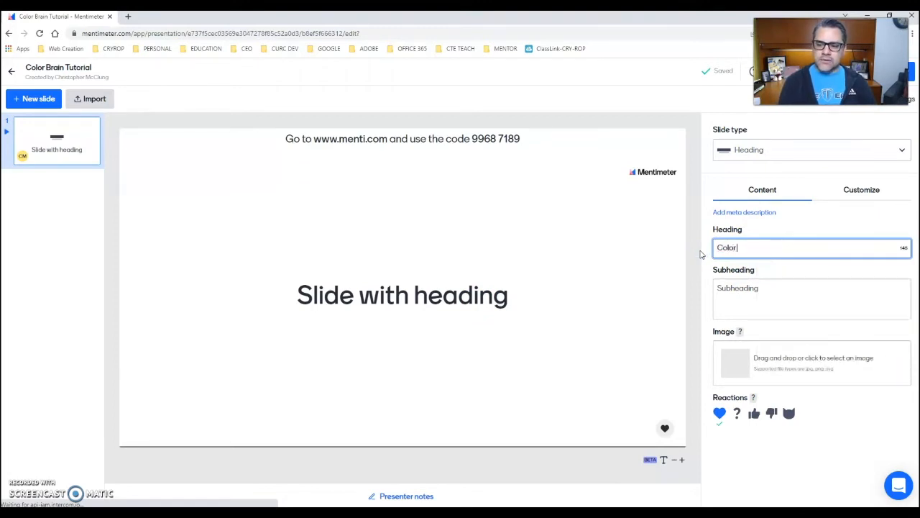
left_click(622, 297)
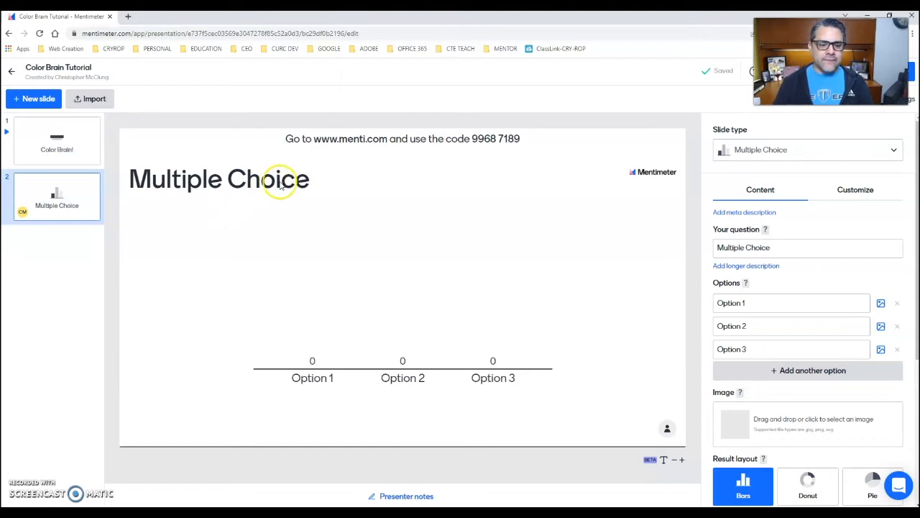
- Set the multiple-choice slide's question to "What is the color of Peter Pan's Hat?"
left_click(767, 247)
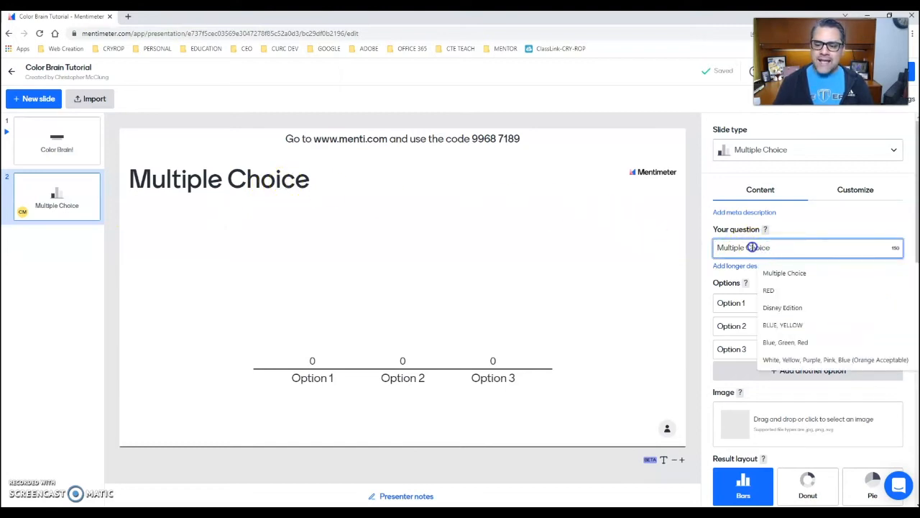
type("What is the color of Peter Pan's Hat?")
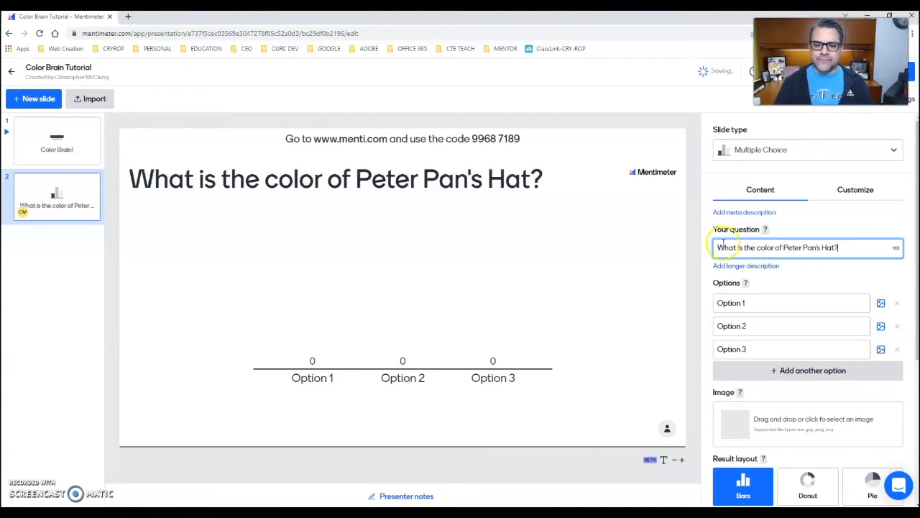
left_click(694, 286)
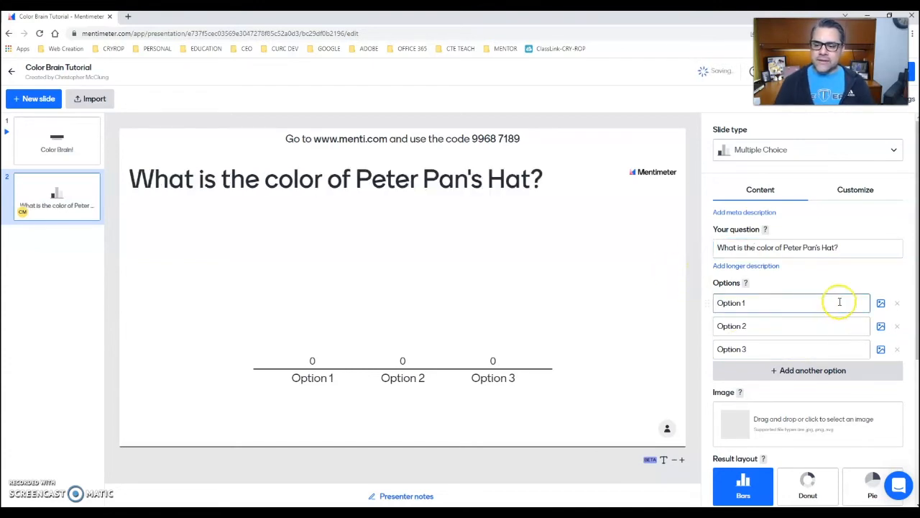
- Start an image upload for the first answer option and browse to the Color Brain Tutorial folder
left_click(800, 303)
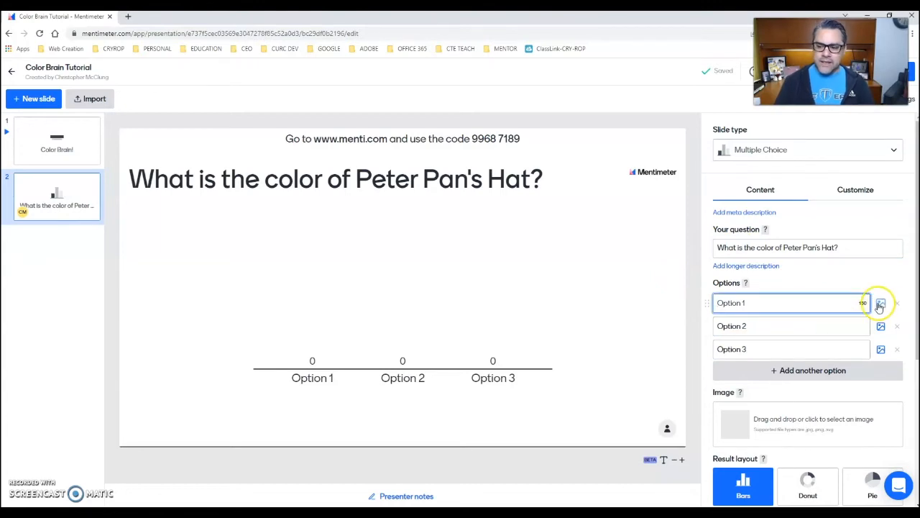
left_click(882, 305)
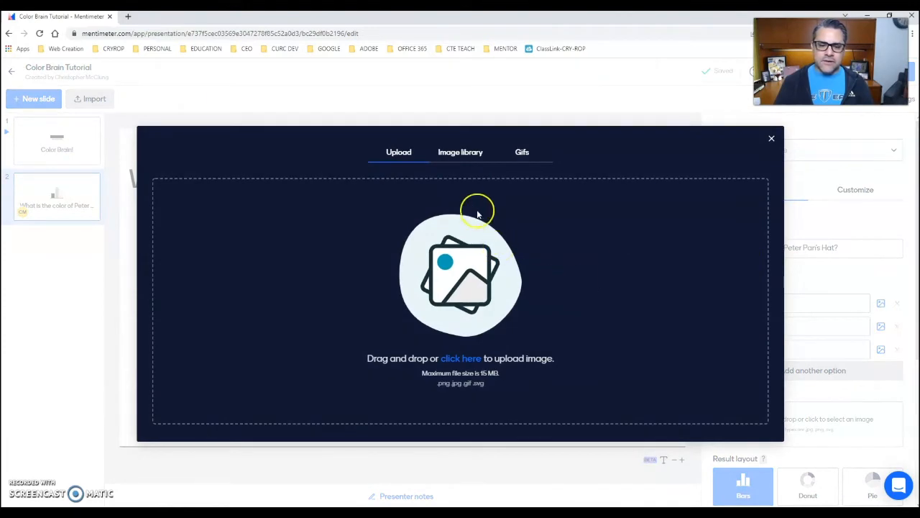
left_click(466, 358)
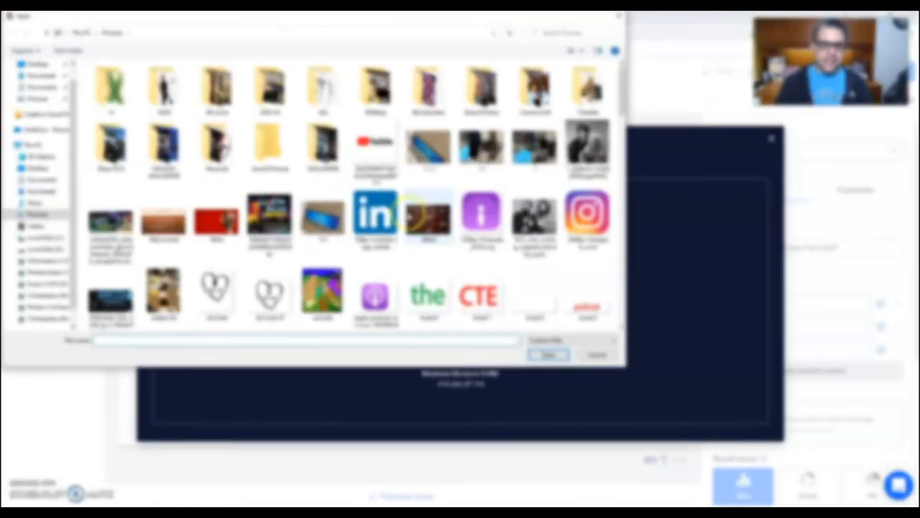
left_click(47, 295)
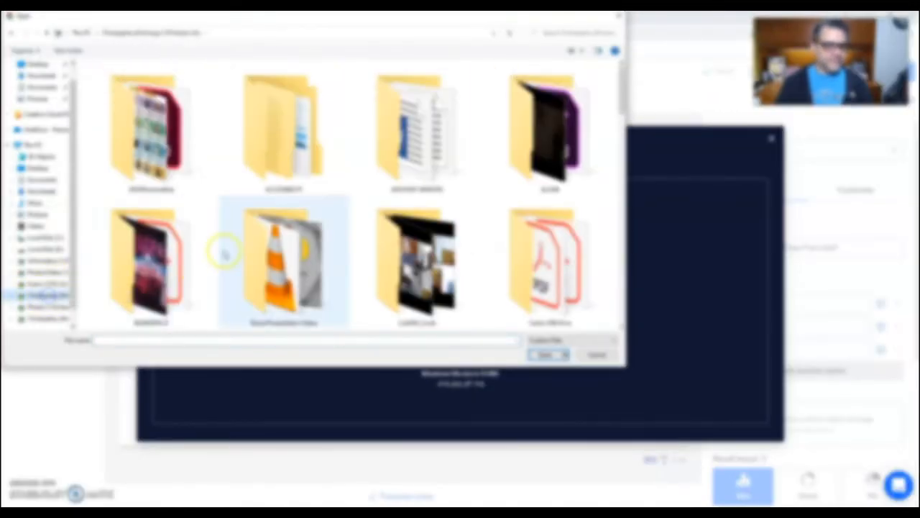
double_click(233, 256)
double_click(427, 129)
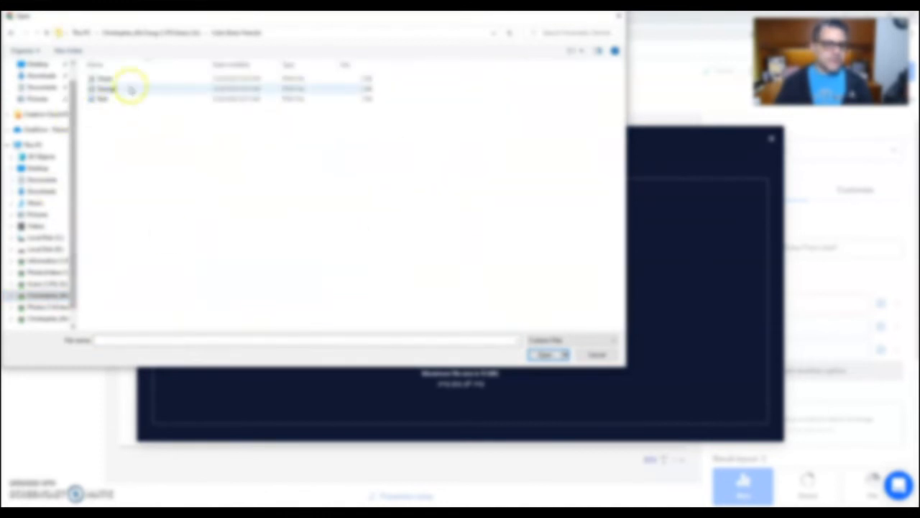
- Add the Red picture with the alt text Red to the first answer option and rename the option Red
left_click(104, 98)
left_click(546, 355)
left_click(383, 415)
type("Red")
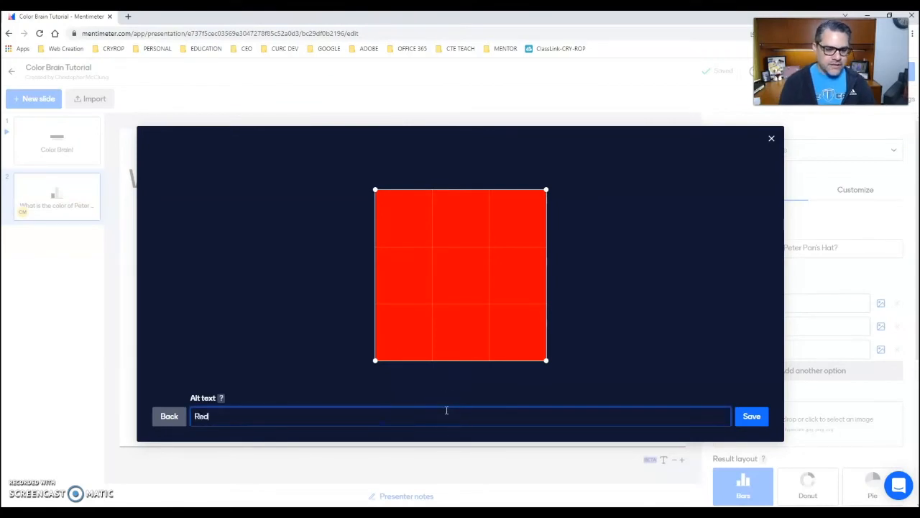
left_click(751, 417)
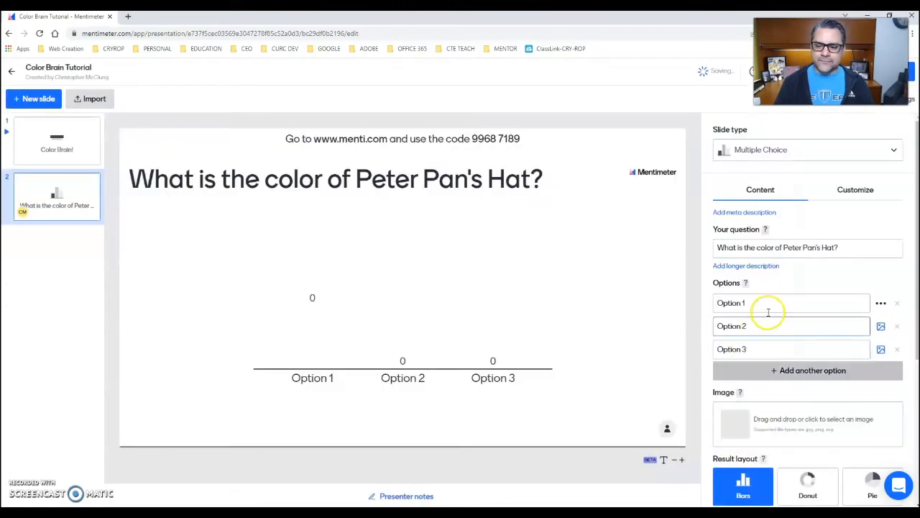
left_click(746, 303)
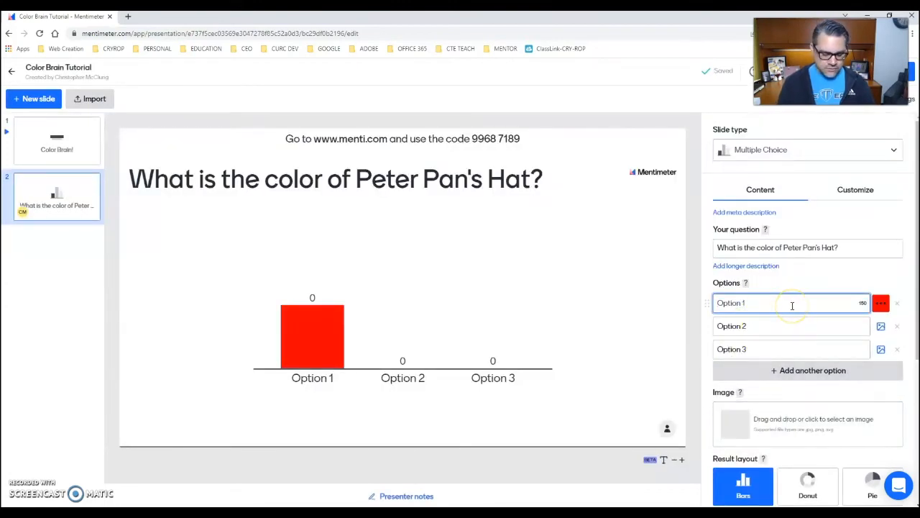
key("Return")
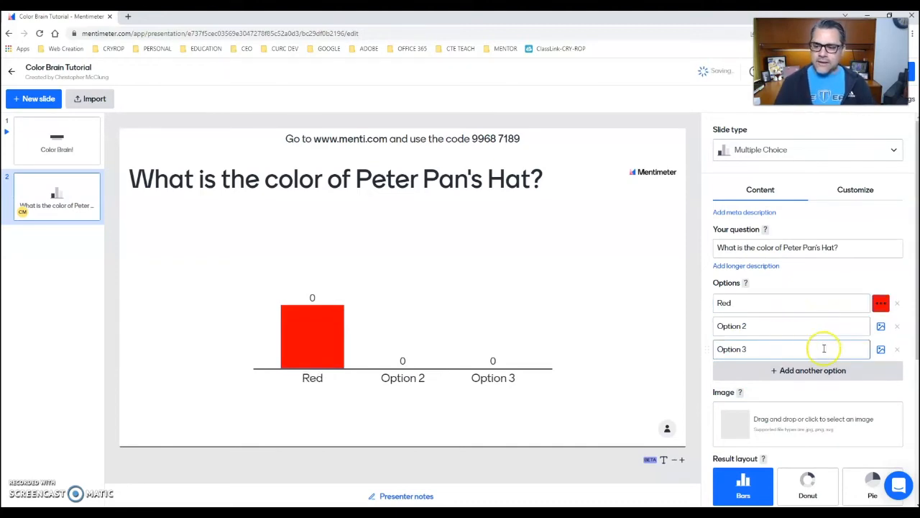
- Upload the Orange picture with the alt text Orange for the second answer option and rename the option Orange
left_click(881, 327)
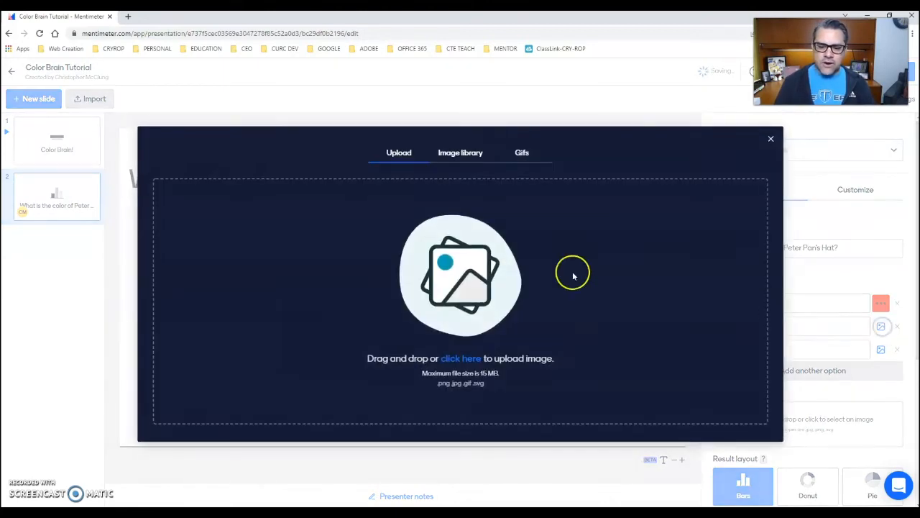
left_click(463, 359)
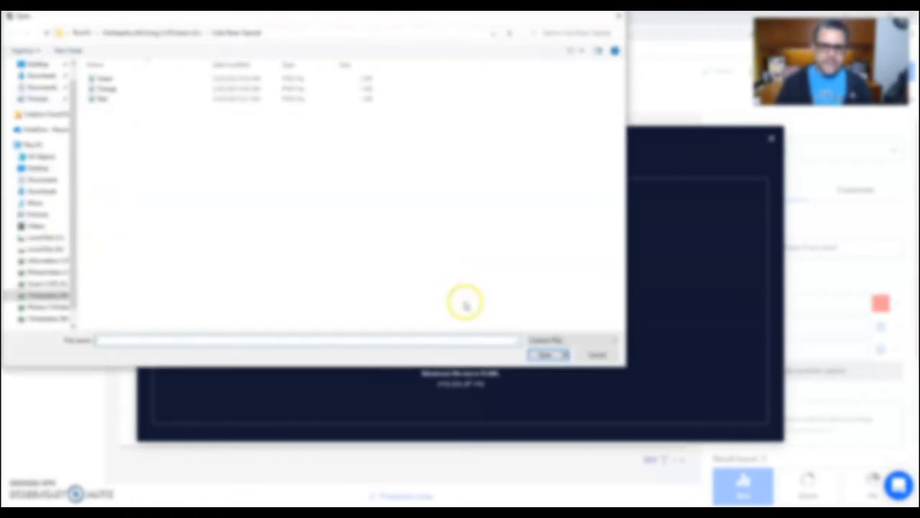
left_click(108, 90)
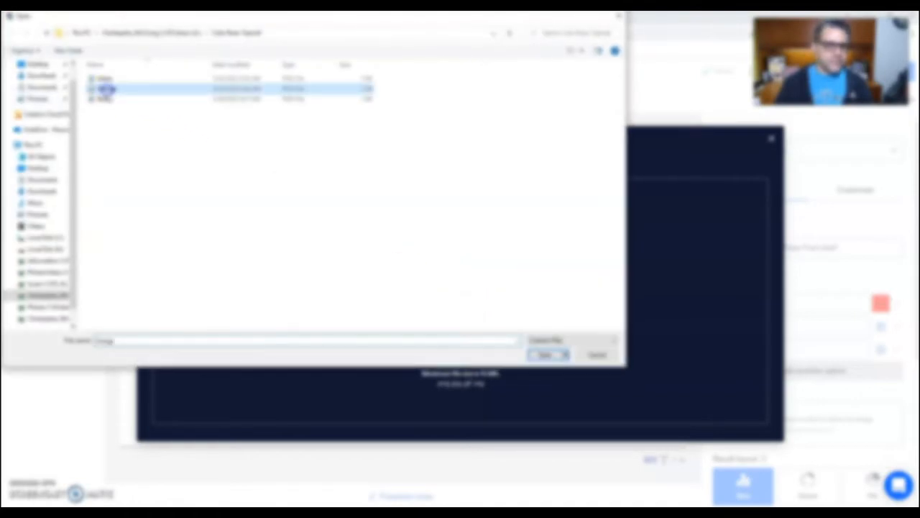
left_click(545, 354)
left_click(312, 418)
type("Orange")
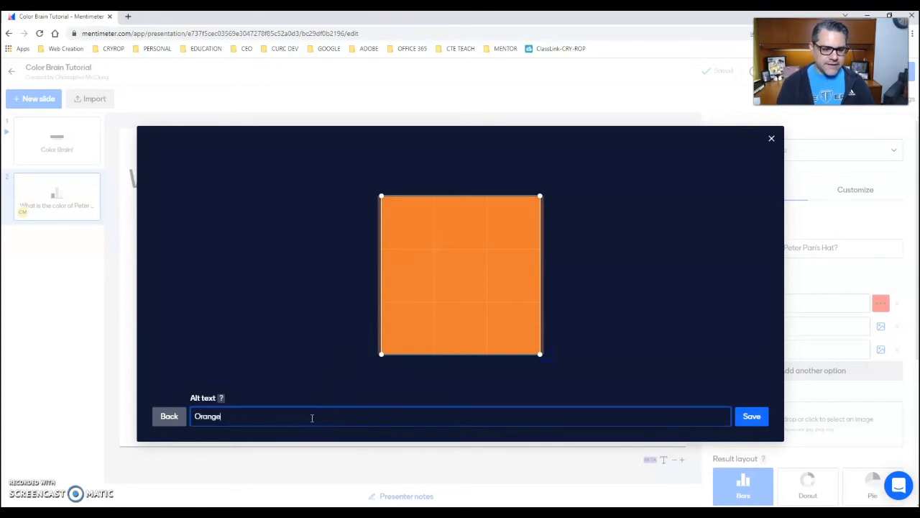
left_click(752, 416)
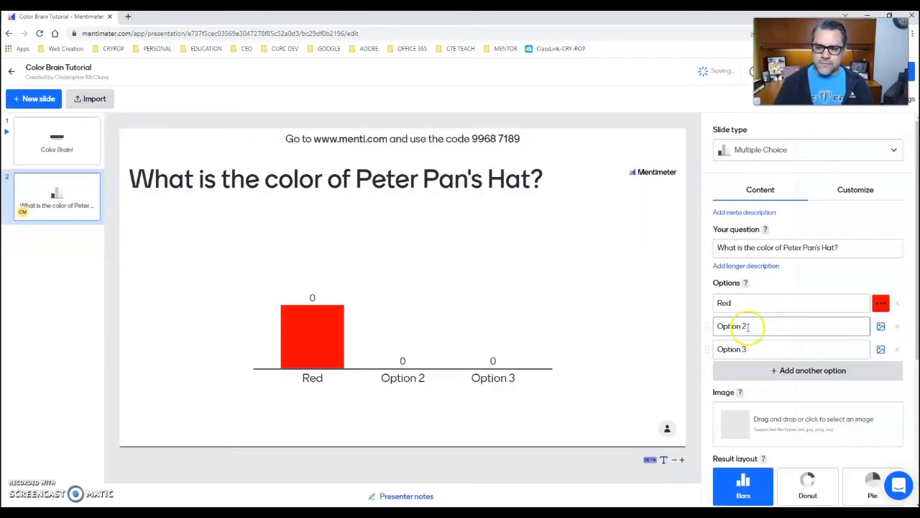
left_click(749, 327)
type("Orange")
- Upload the Green picture with the alt text Green for the third answer option
left_click(770, 349)
left_click(882, 351)
left_click(466, 358)
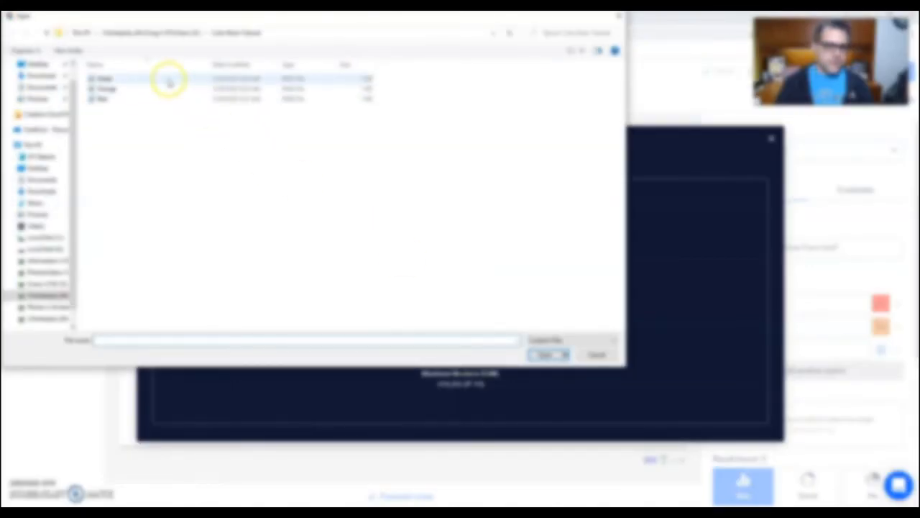
left_click(169, 78)
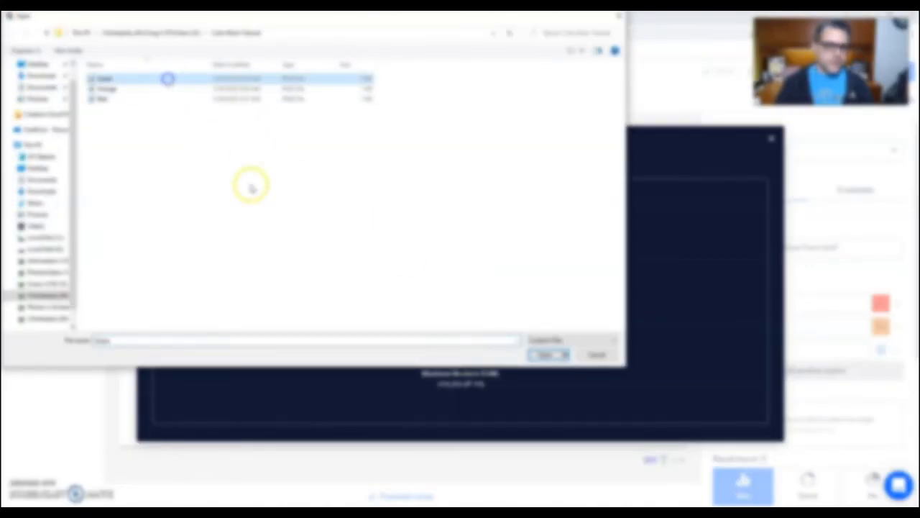
left_click(562, 357)
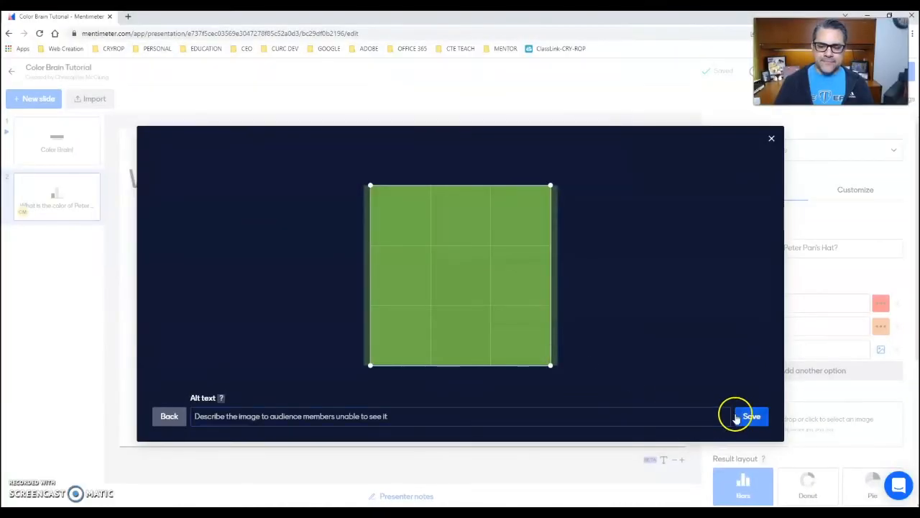
left_click(363, 417)
type("Green")
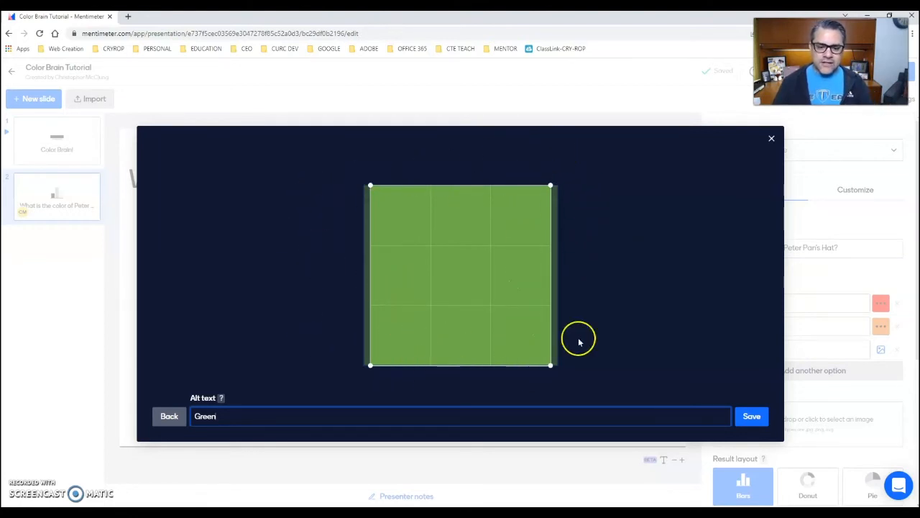
left_click(752, 417)
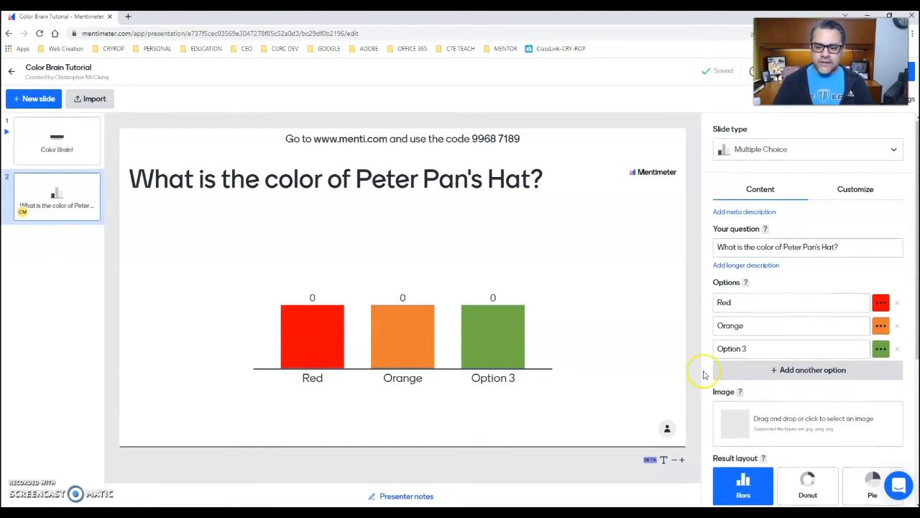
- Let participants choose multiple options on the Peter Pan question slide
scroll(704, 374, "down", 3)
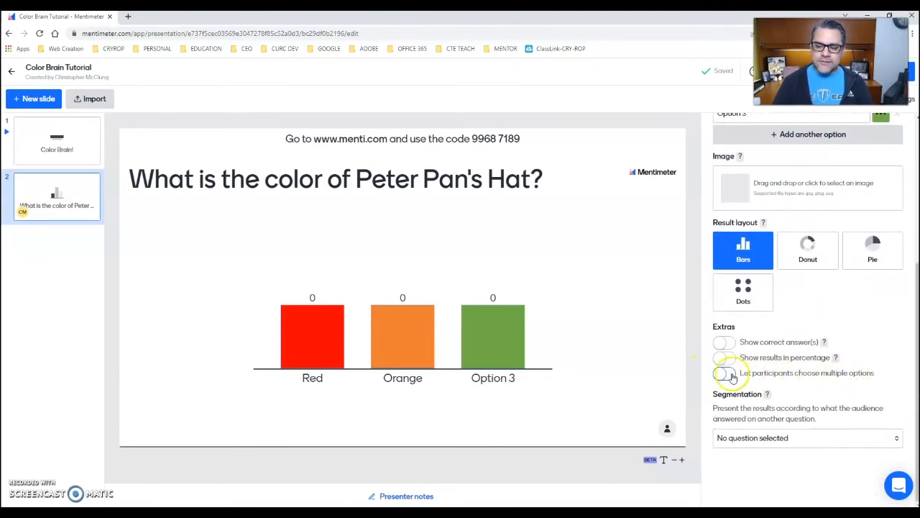
left_click(724, 373)
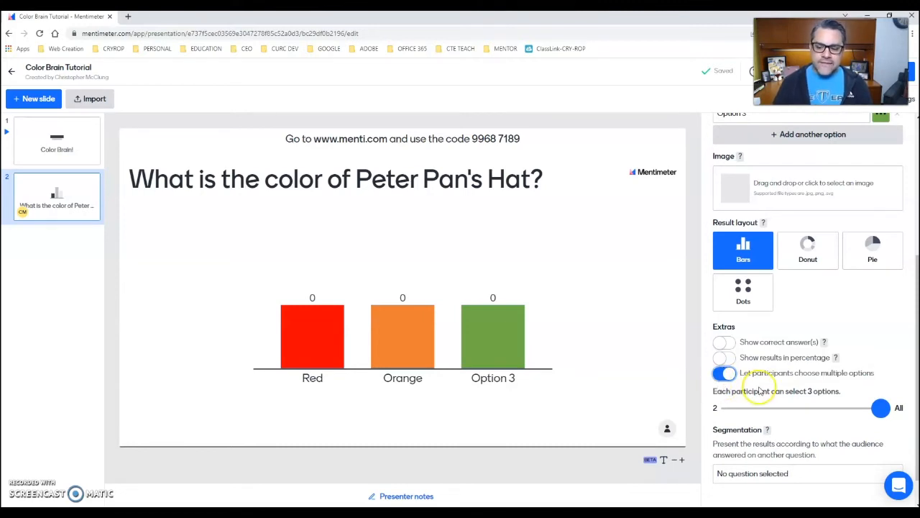
scroll(759, 389, "up", 2)
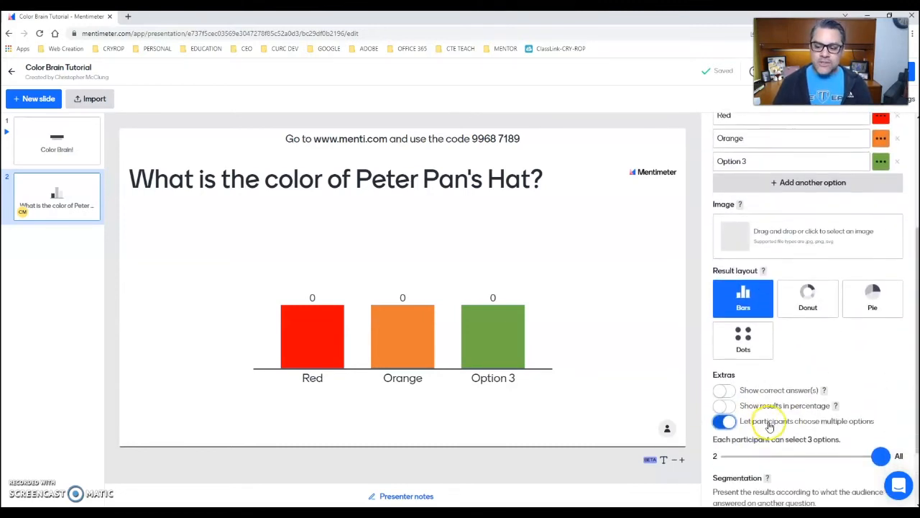
scroll(811, 429, "up", 3)
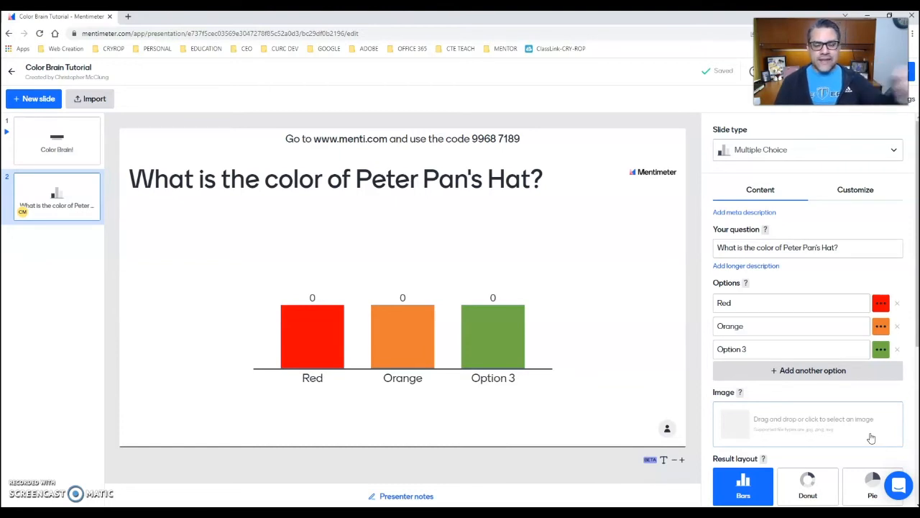
left_click(303, 338)
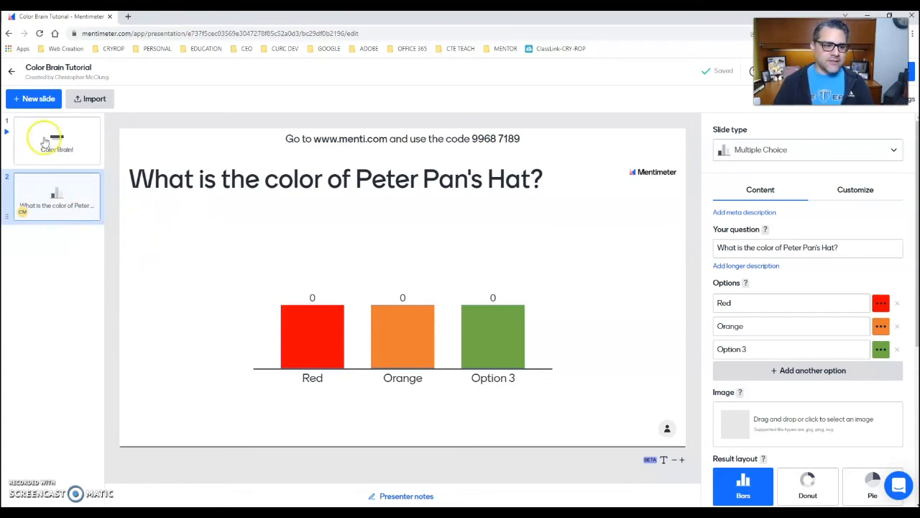
- Add an Image content slide after the Peter Pan question and give it the caption Green!
left_click(47, 101)
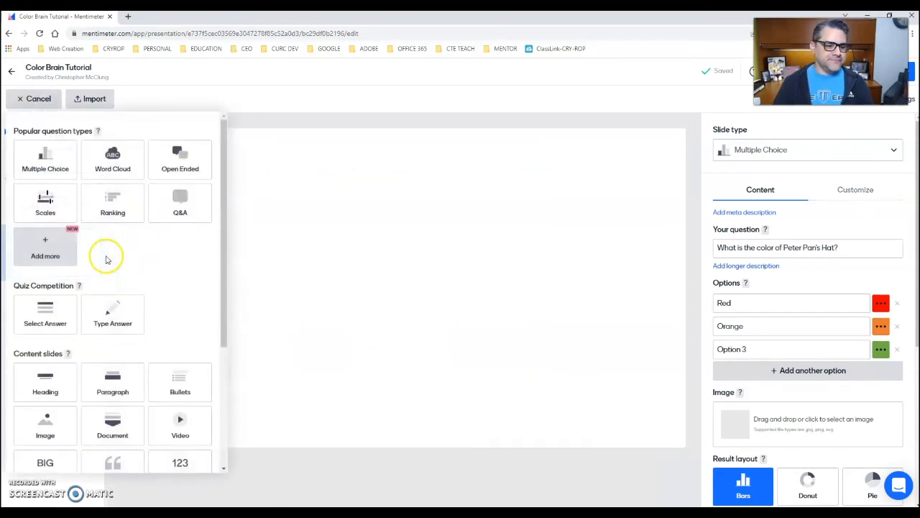
scroll(204, 316, "down", 2)
scroll(203, 317, "down", 1)
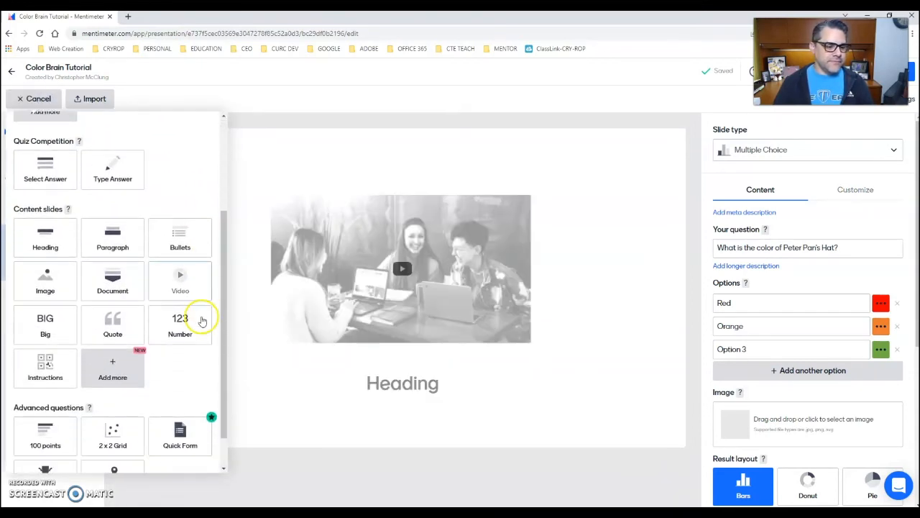
left_click(46, 286)
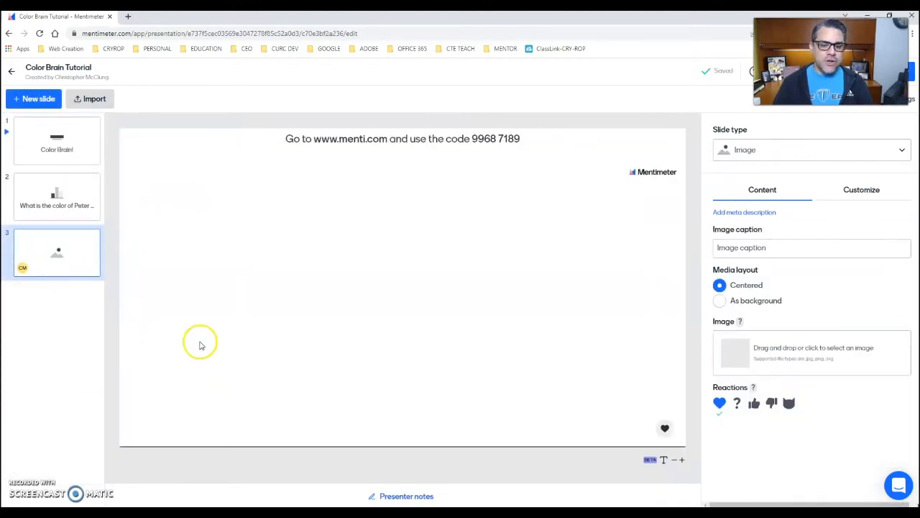
left_click(773, 248)
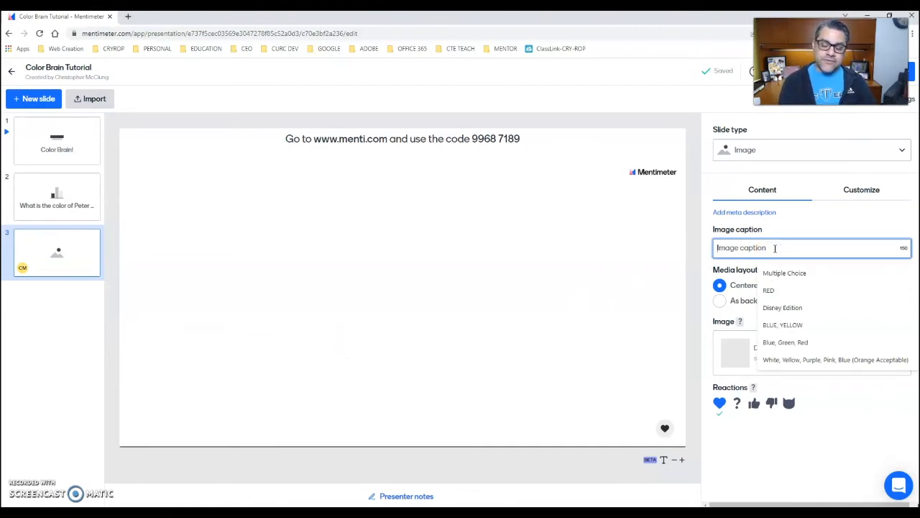
type("Green!")
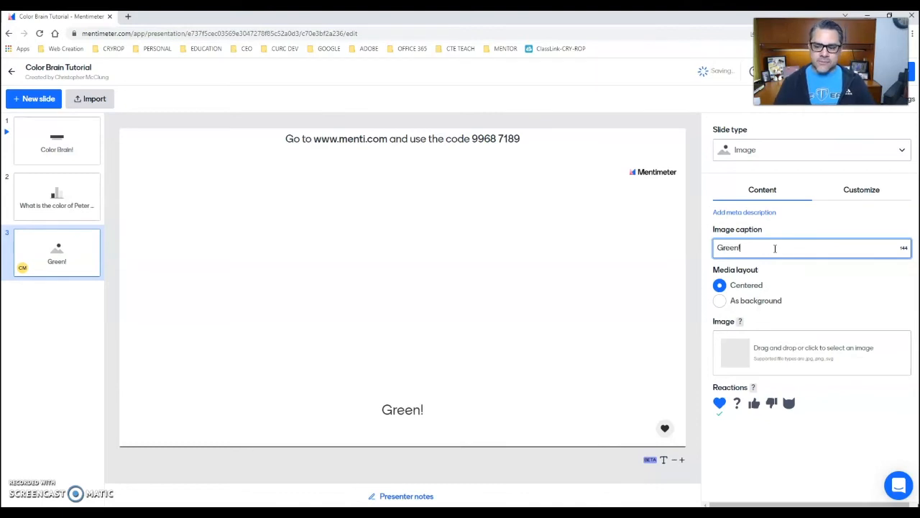
- Open the image upload for the Green! slide and search Google Images in a new tab for disney's peter pan
left_click(808, 355)
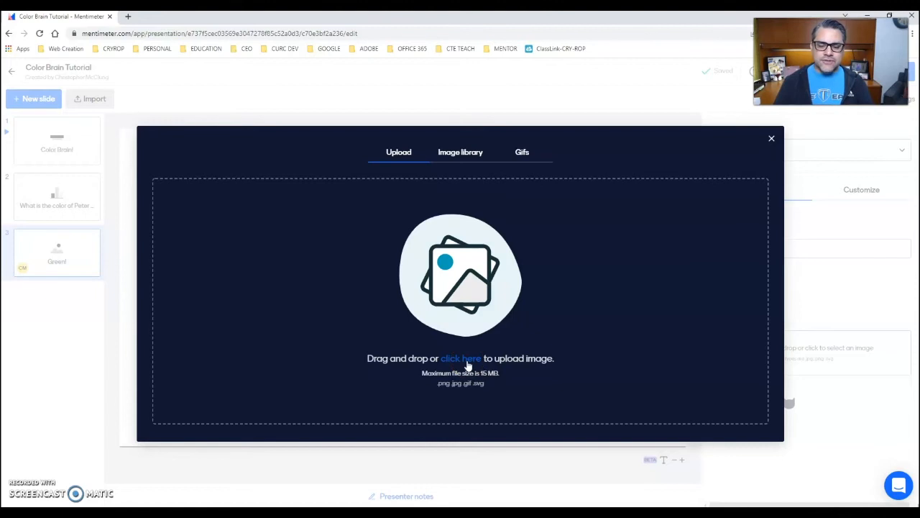
left_click(466, 359)
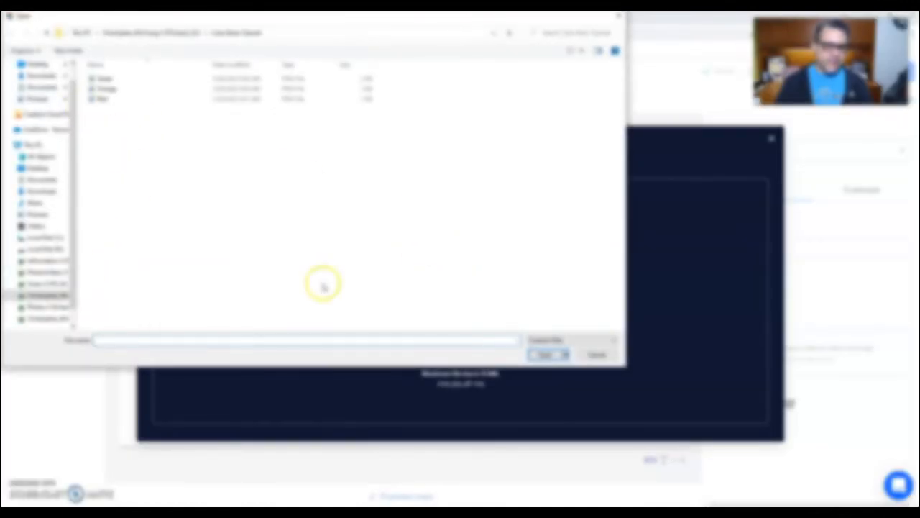
left_click(595, 355)
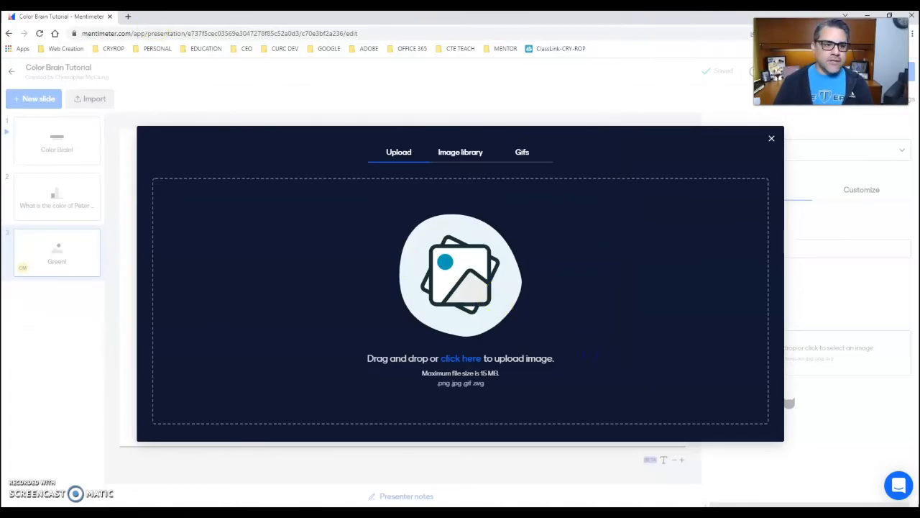
left_click(128, 17)
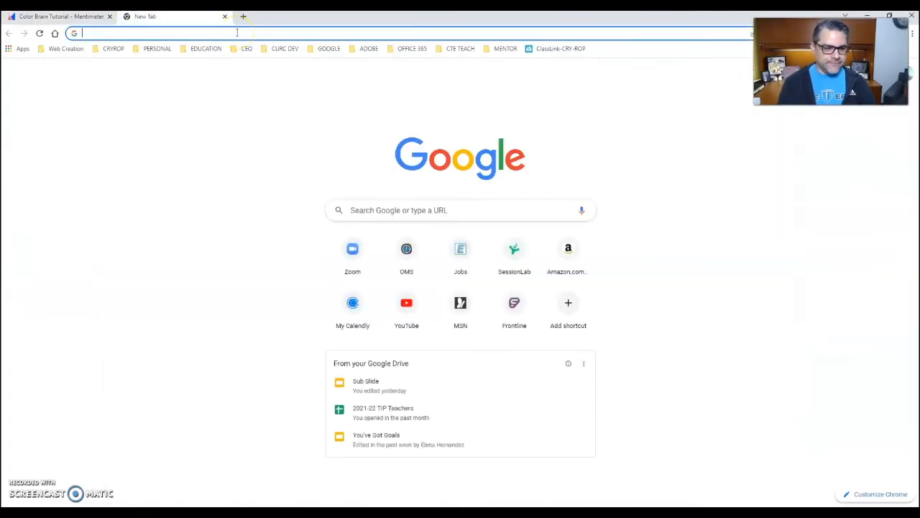
type("disney")
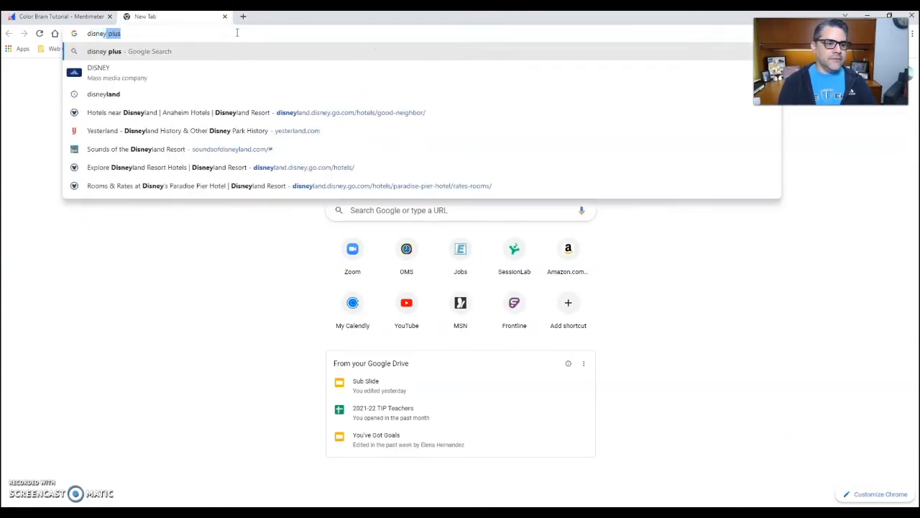
type("'s pete")
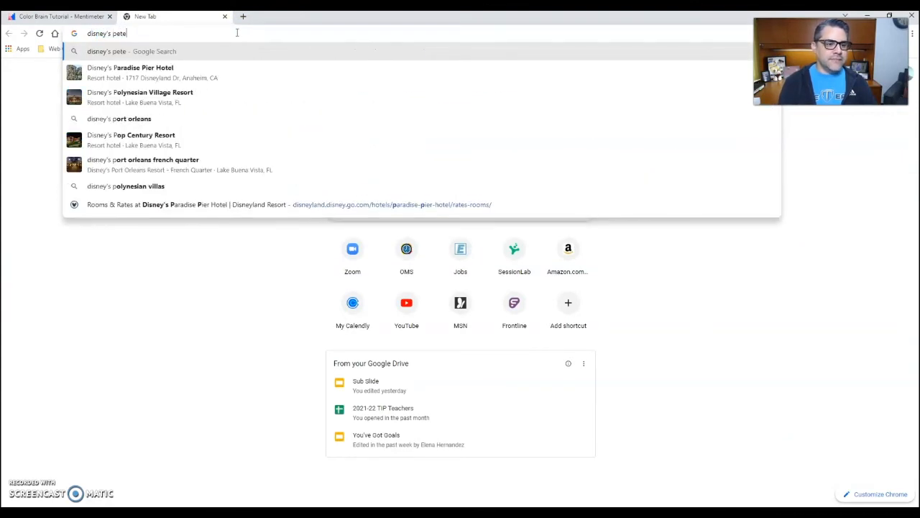
type("r pan")
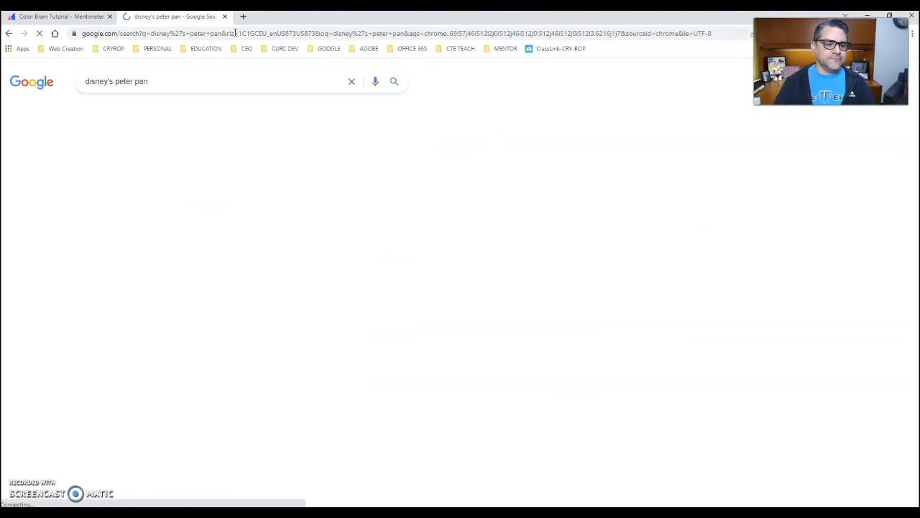
left_click(137, 112)
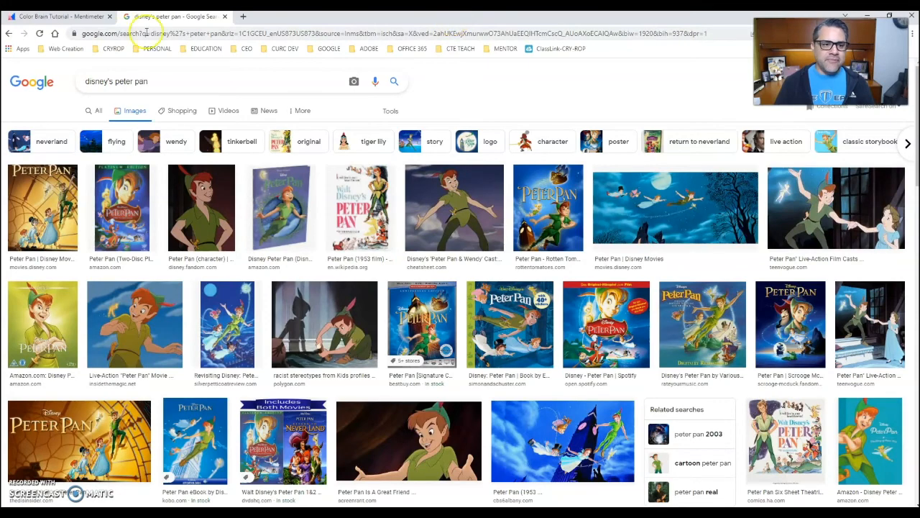
- Separate the search results into their own window and add the open-armed Peter Pan picture to the slide with the alt text Disney's Peter Pan
left_click_drag(169, 18, 476, 87)
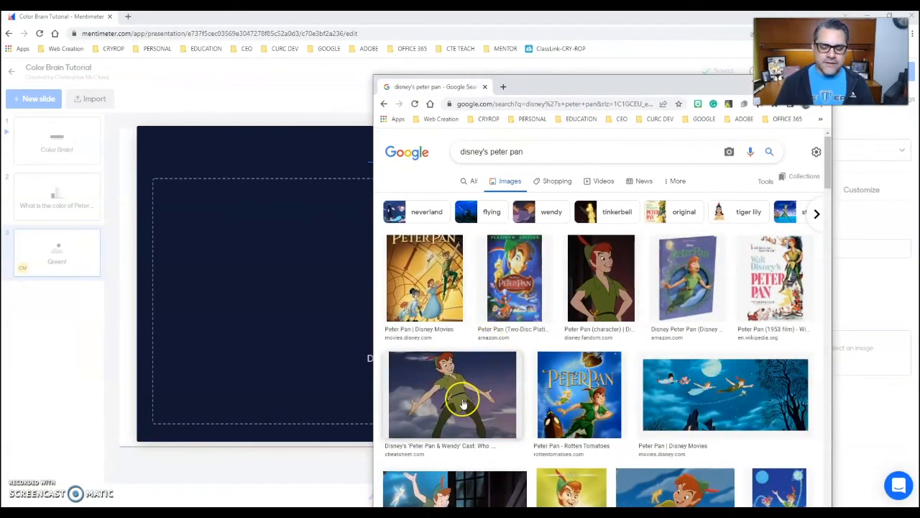
left_click_drag(463, 404, 288, 277)
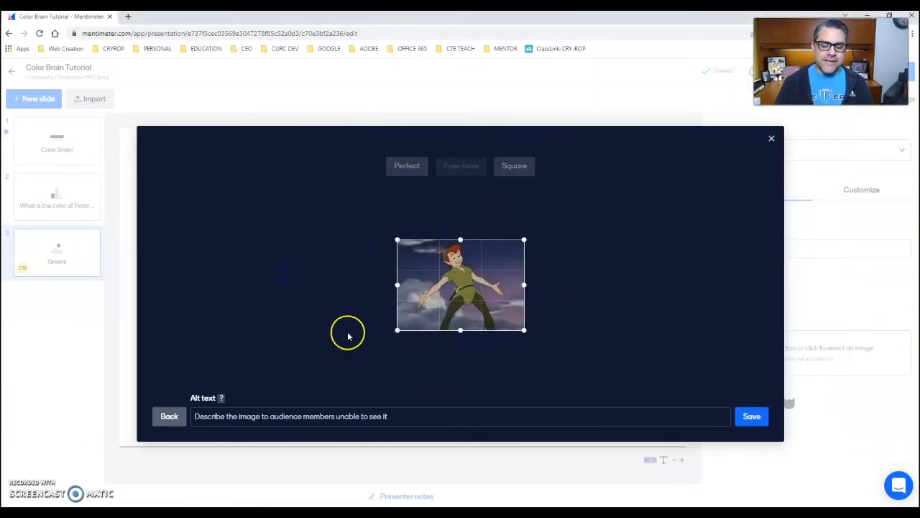
left_click(386, 417)
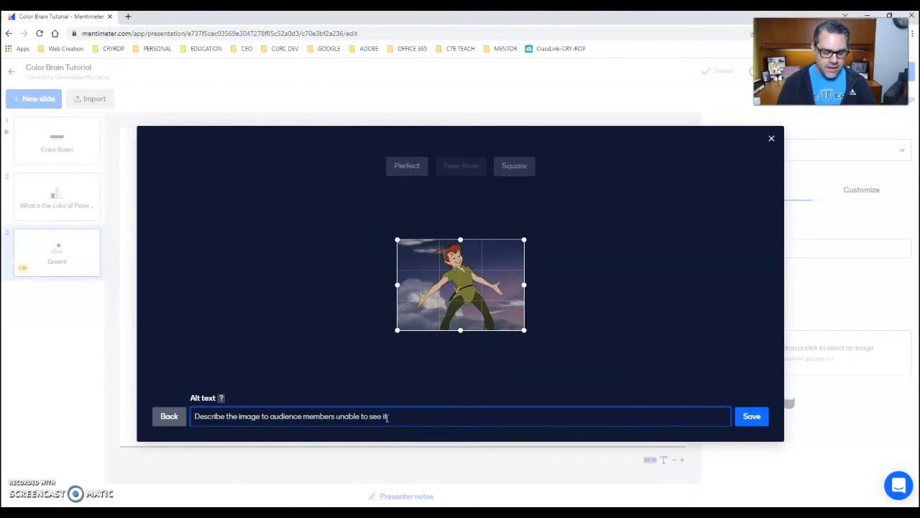
type("Peter Pan")
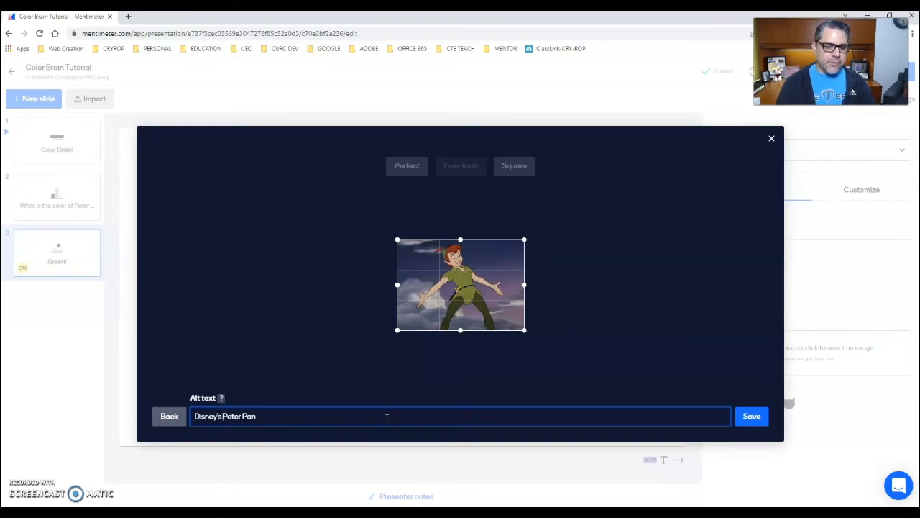
left_click(753, 418)
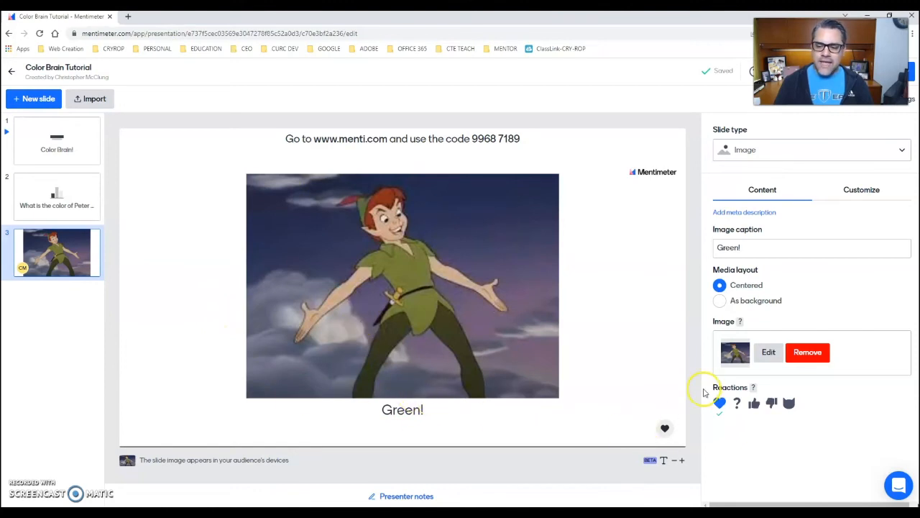
- Review the heading slide, the Peter Pan question slide and the image slide in order
left_click(78, 149)
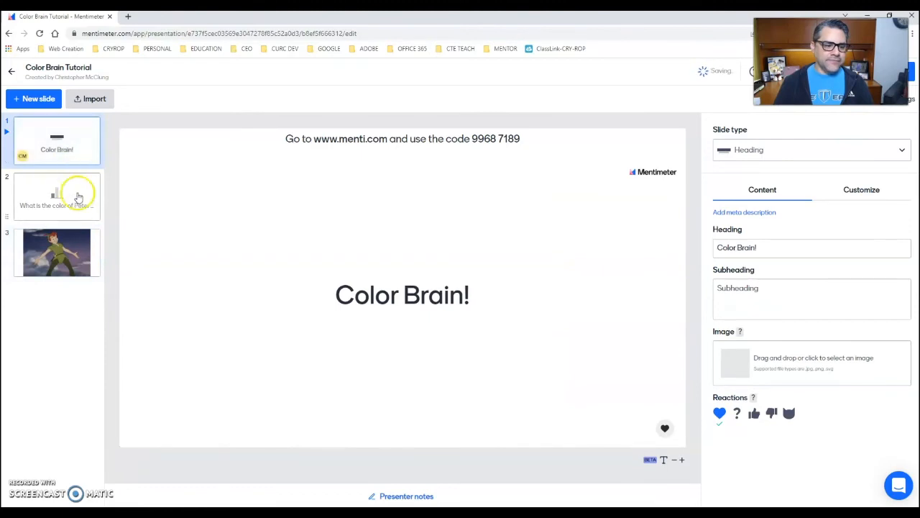
left_click(77, 198)
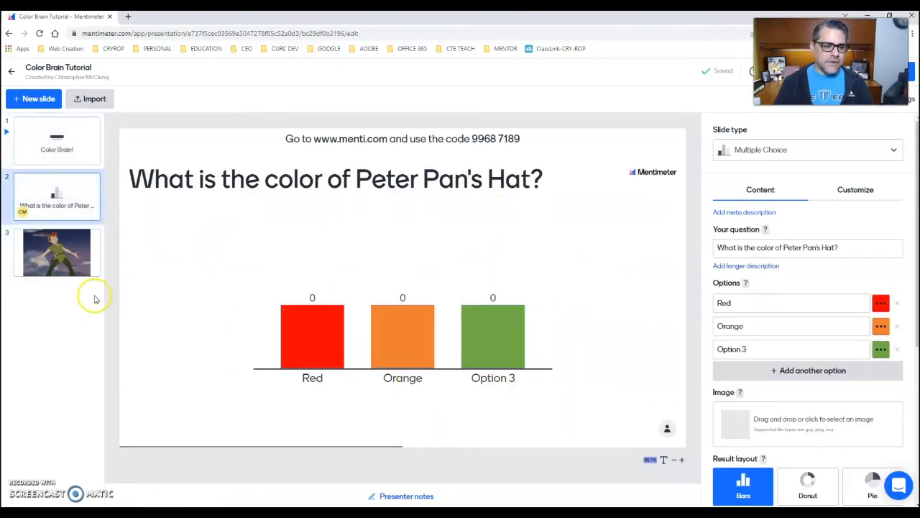
left_click(81, 268)
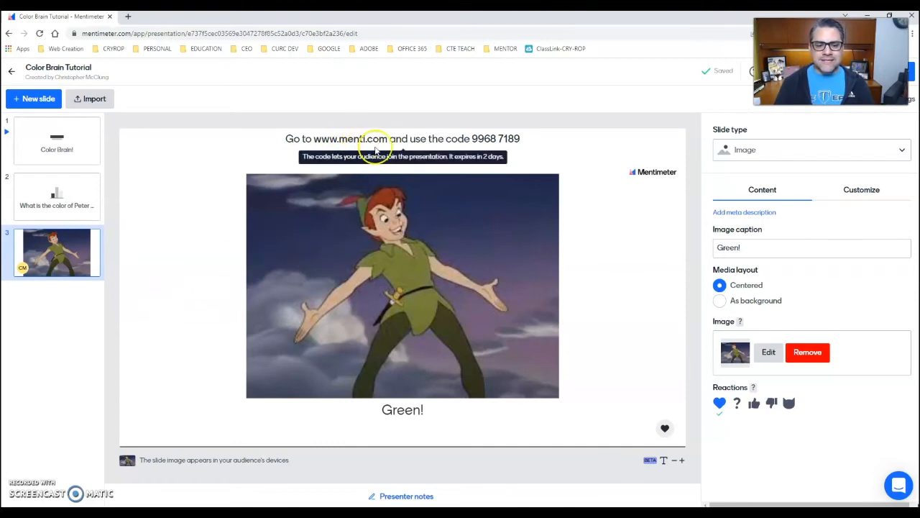
- Switch to a separate Edge browser window and open the participant site menti.com
mouse_move(483, 146)
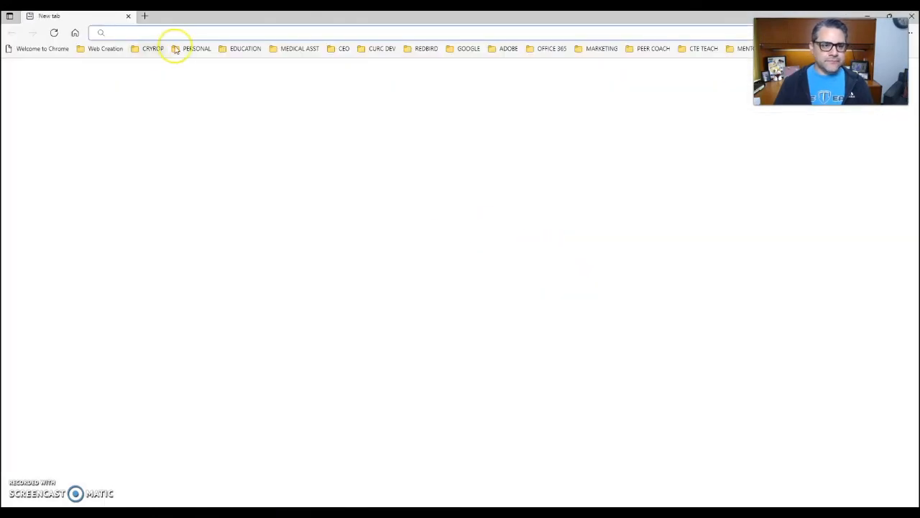
type("men")
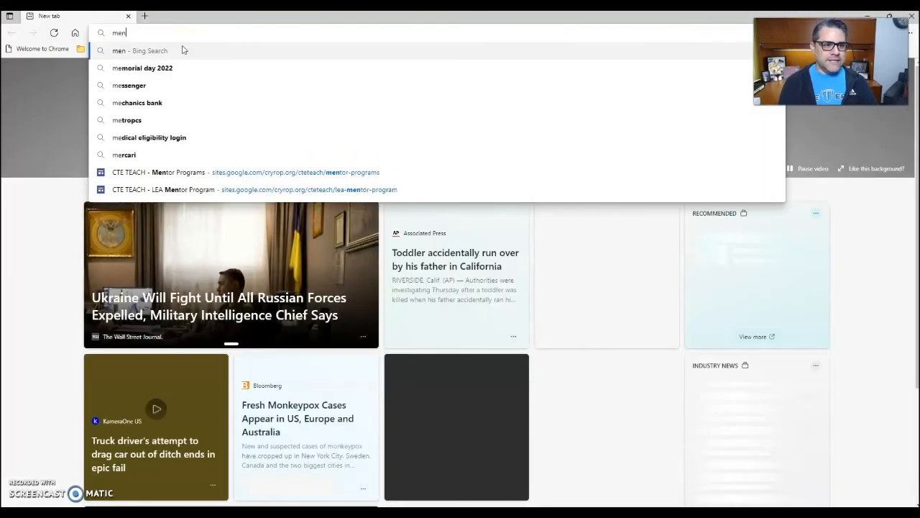
type("ti.com")
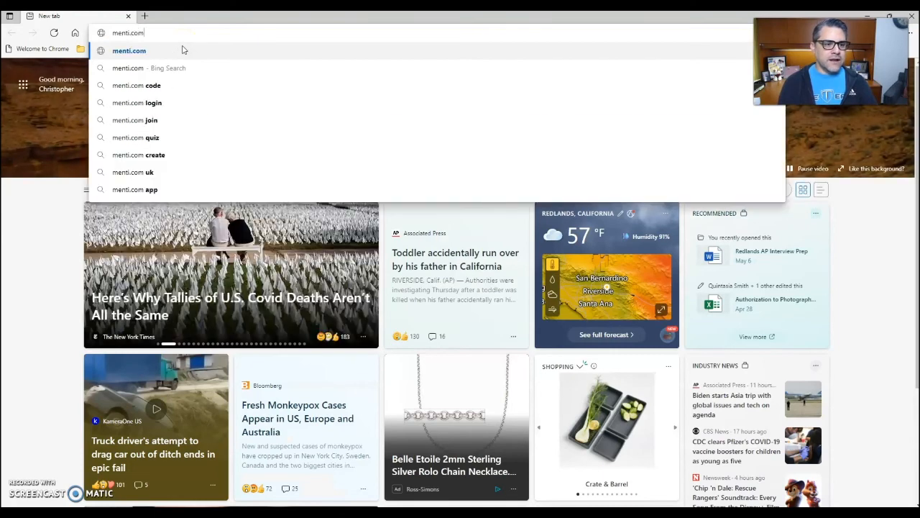
key("Return")
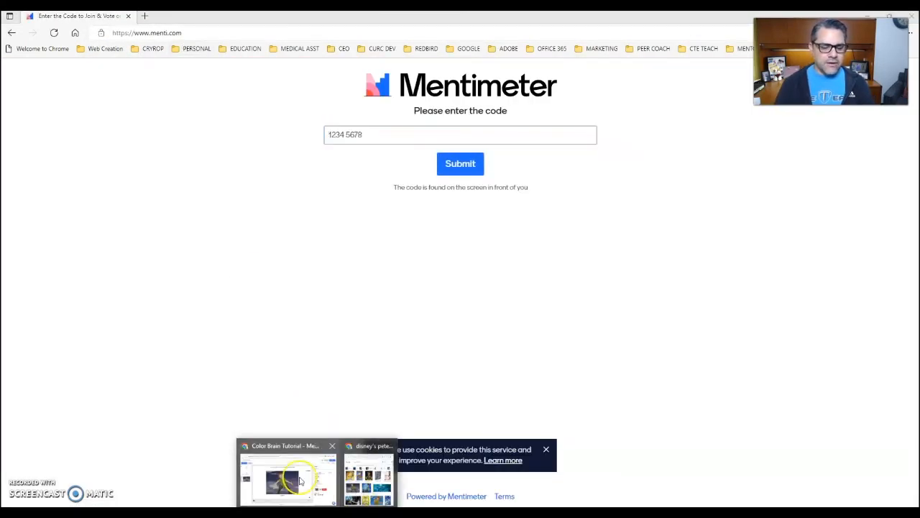
- Look up the join code in the presentation editor and submit it on the participant page
left_click(299, 477)
mouse_move(479, 145)
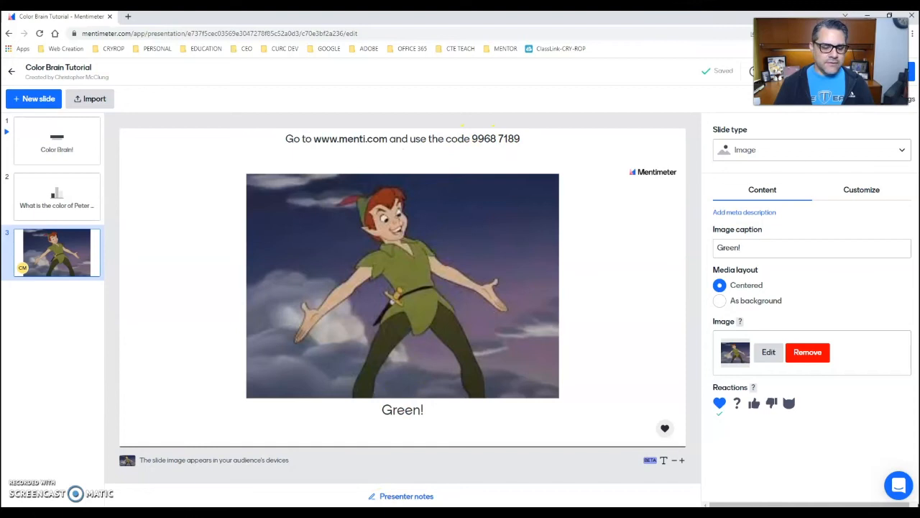
key("alt+Tab")
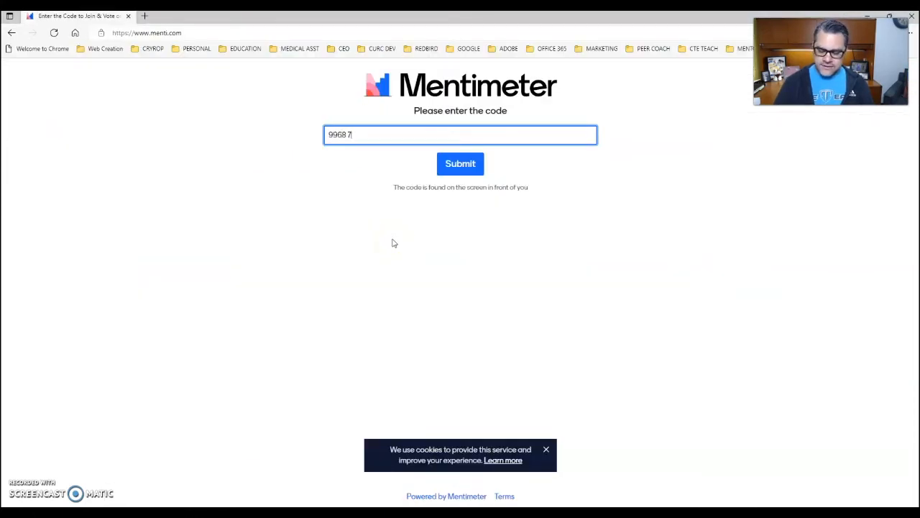
left_click(454, 167)
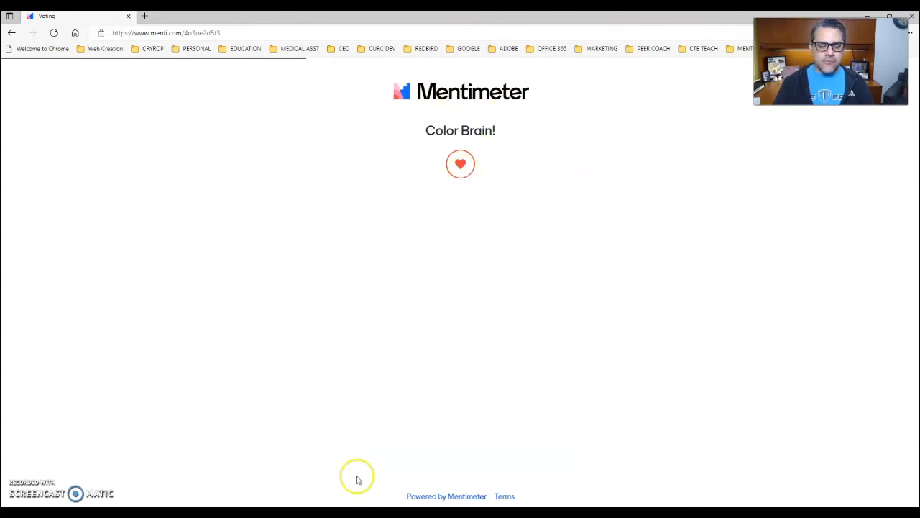
- Return to the Color Brain Tutorial editor in Chrome and start presenting from the Peter Pan image slide
mouse_move(316, 511)
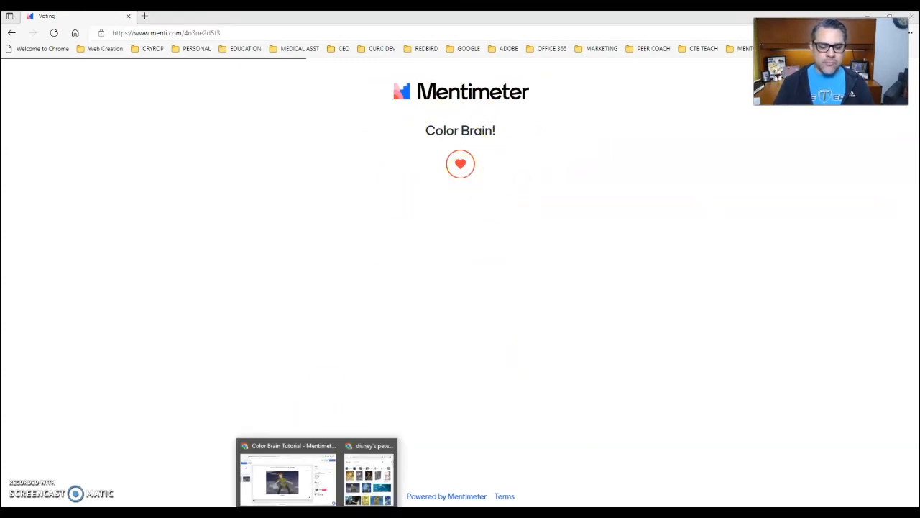
left_click(318, 480)
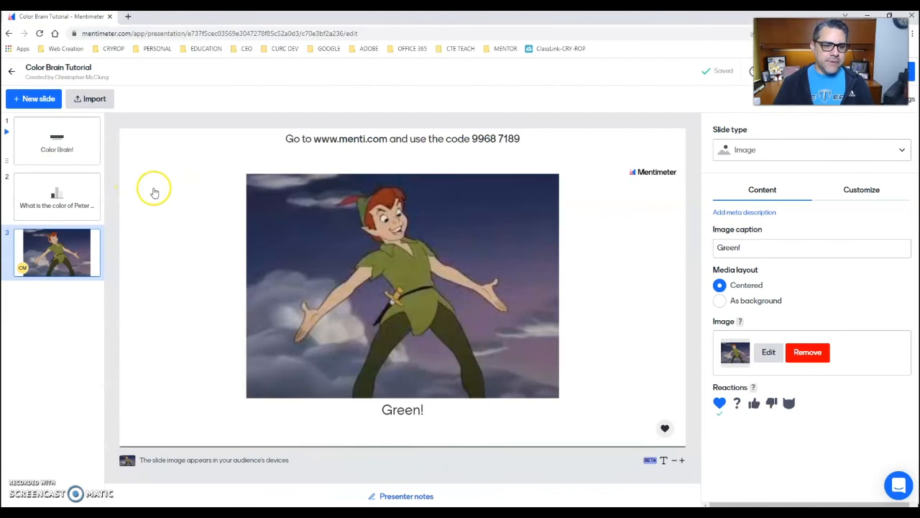
left_click_drag(857, 74, 837, 147)
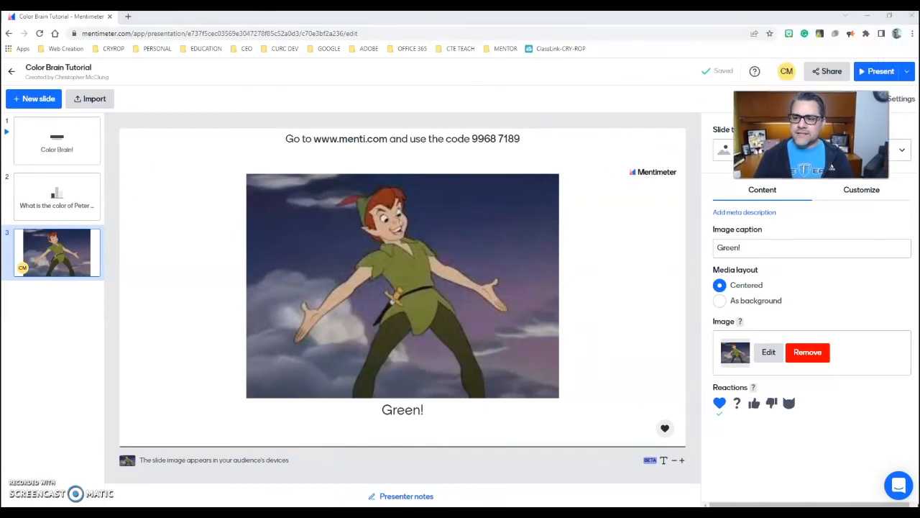
left_click(880, 72)
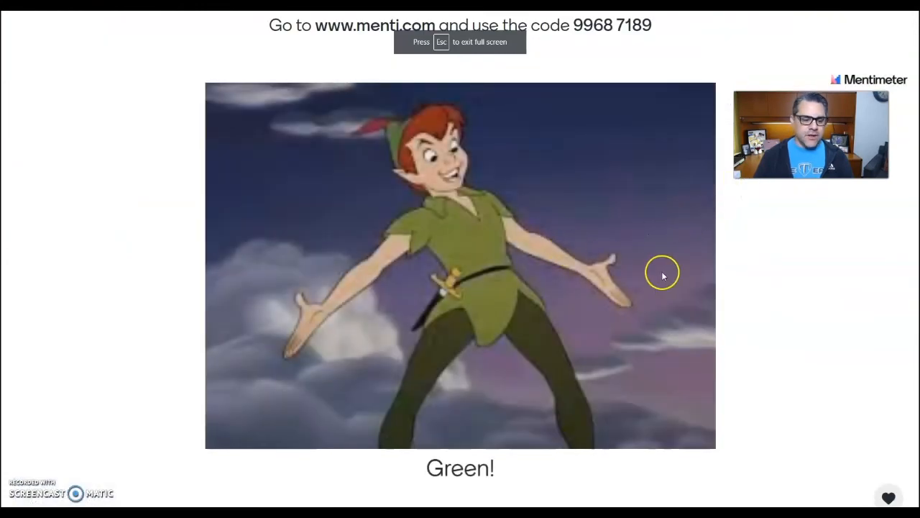
- Switch back and forth between the full-screen presentation and the participant's voting page to compare how the image slide is displayed
key("alt+Tab")
key("alt+Tab")
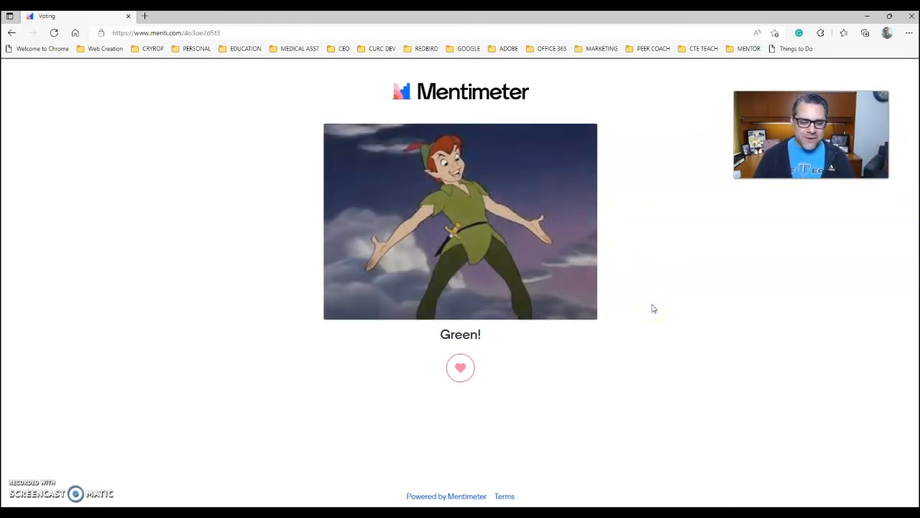
key("alt+Tab")
key("alt+Tab")
key("alt+Tab")
key("alt+Tab")
key("alt+Tab")
key("alt+Tab")
key("alt+Tab")
key("alt+Tab")
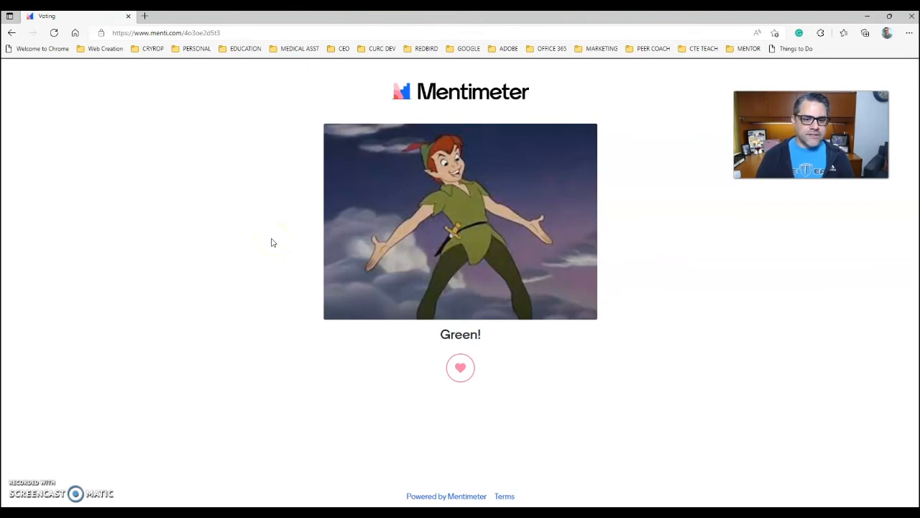
mouse_move(317, 510)
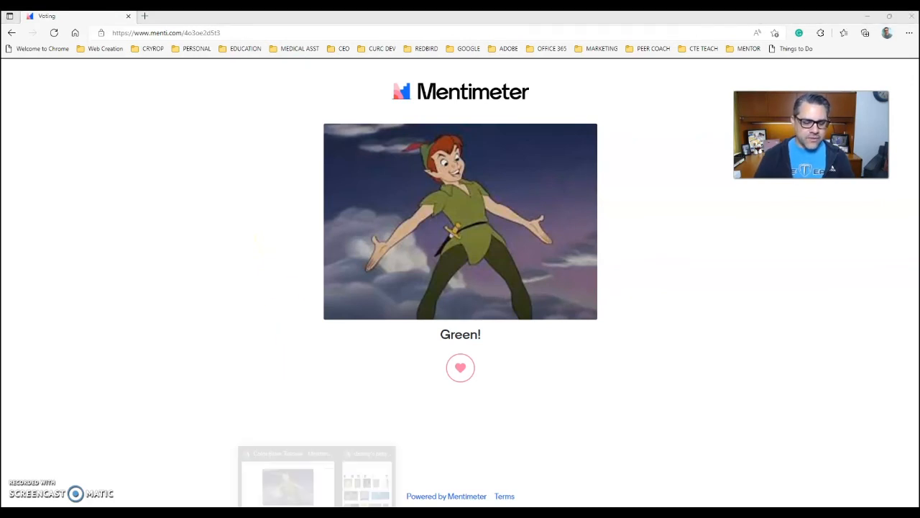
- Return to the full-screen presentation in Chrome and step back to the Color Brain! heading slide
left_click(288, 471)
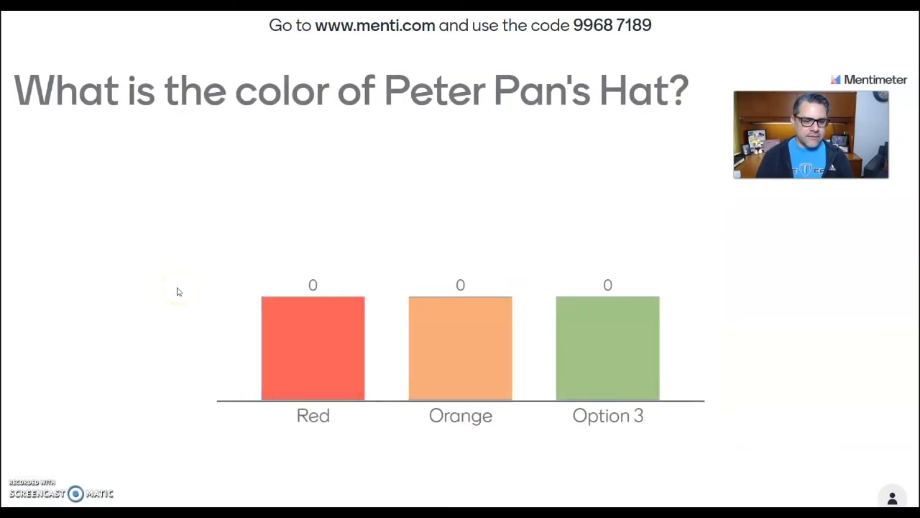
left_click(178, 291)
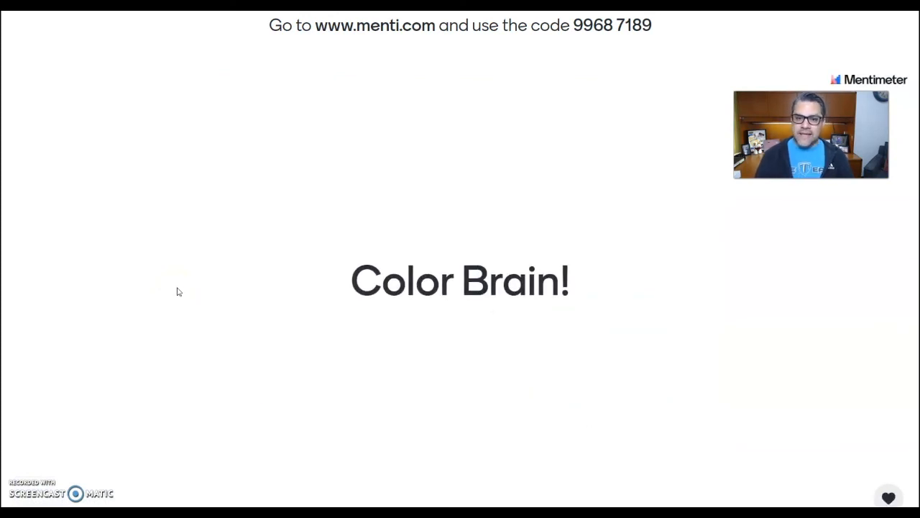
- Bring the participant's voting page in Edge to the presenter's current slide and dismiss the blocked-extension notice
mouse_move(318, 499)
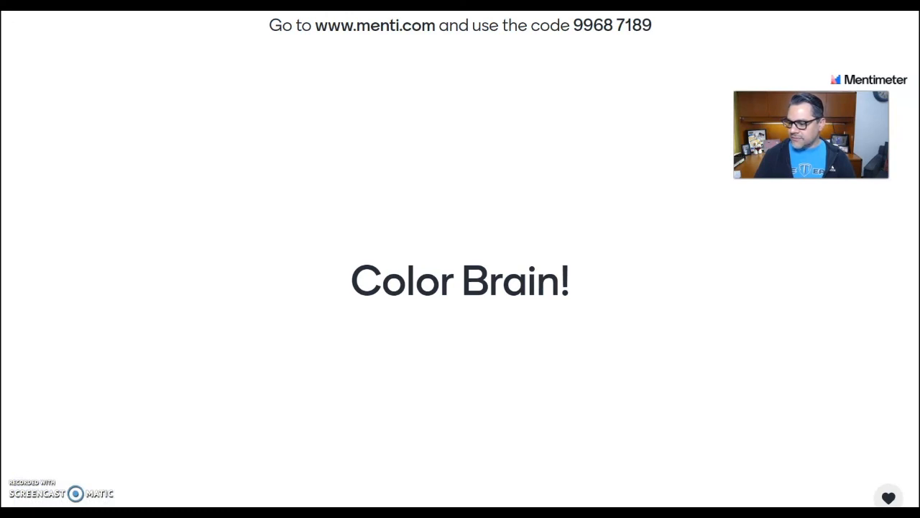
key("alt+Tab")
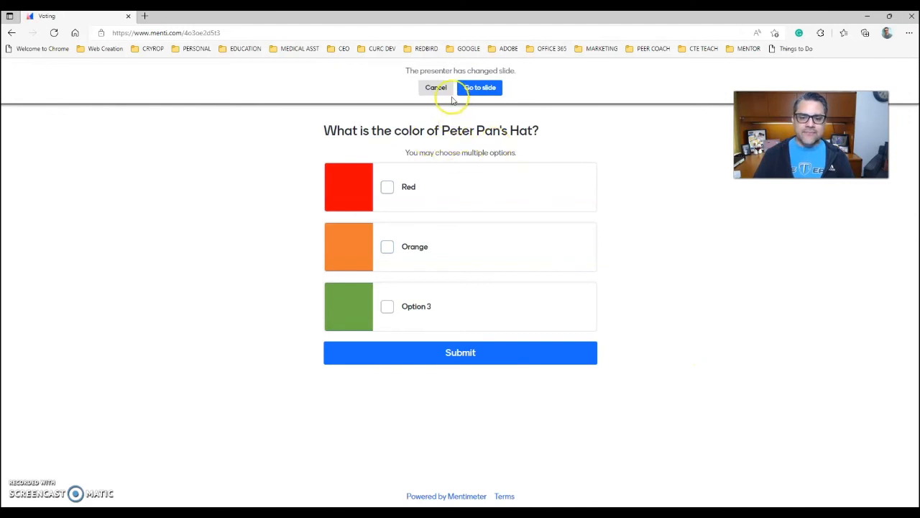
left_click(476, 88)
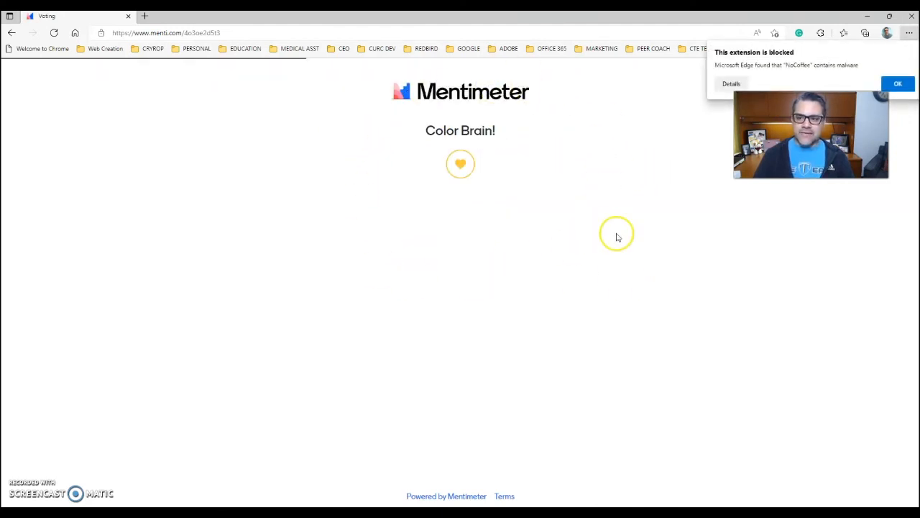
left_click(898, 84)
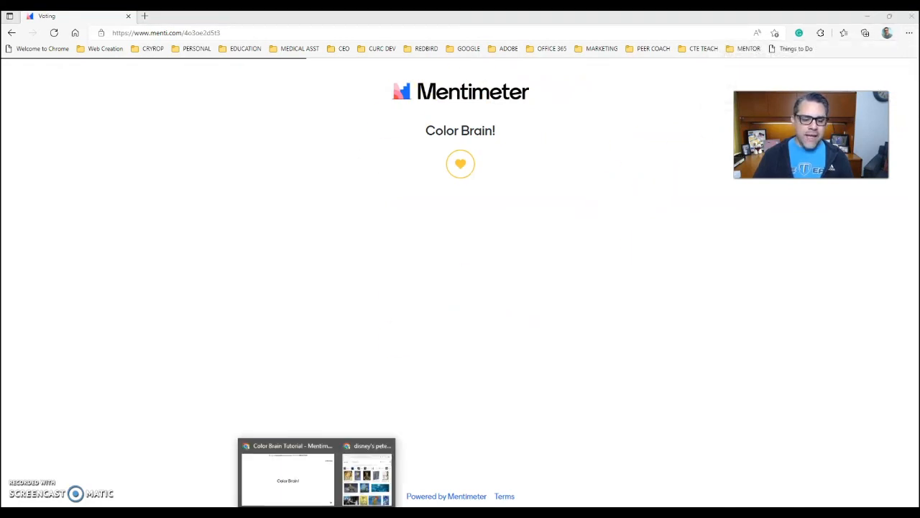
- Advance the presentation to the Peter Pan's Hat question, and submit Red and Option 3 as answers on the participant page
left_click(297, 493)
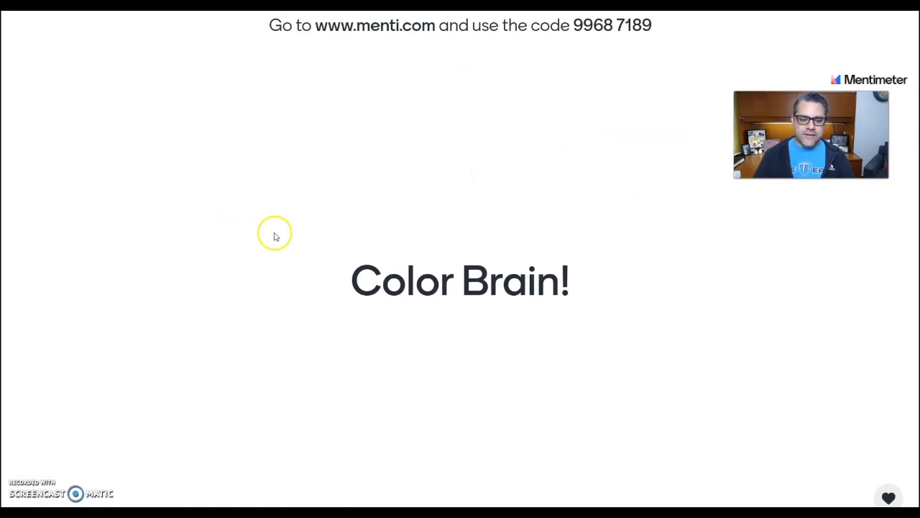
left_click(604, 398)
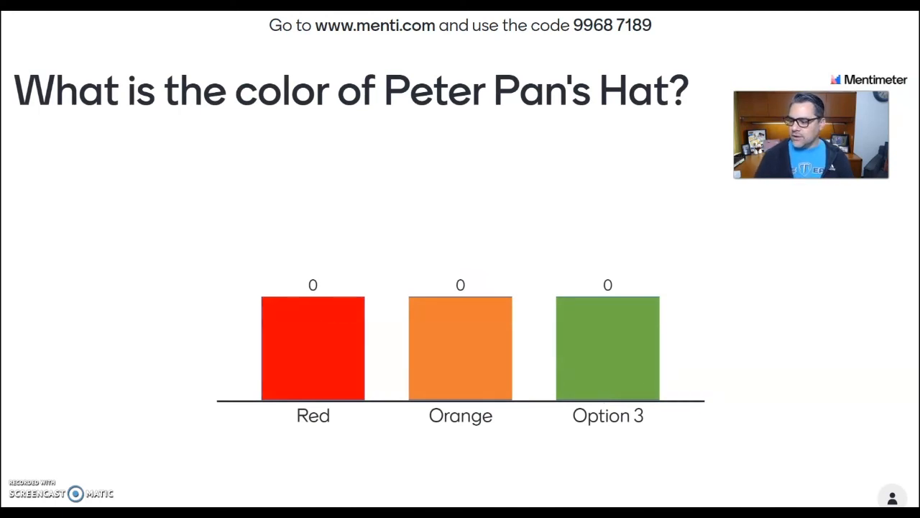
key("alt+Tab")
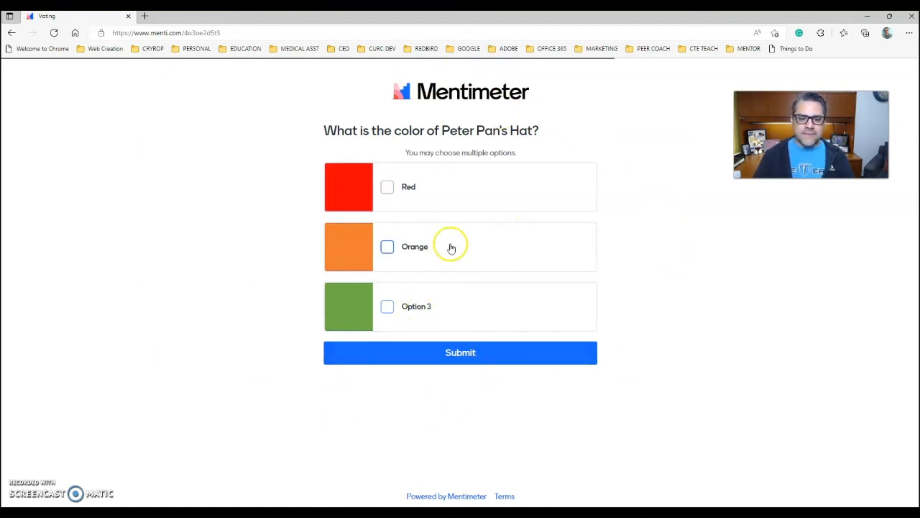
left_click(387, 189)
left_click(387, 307)
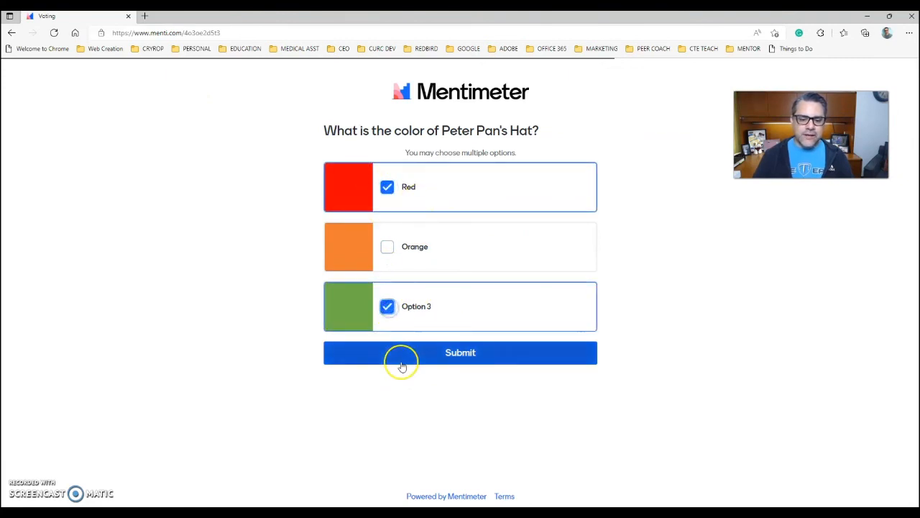
left_click(463, 355)
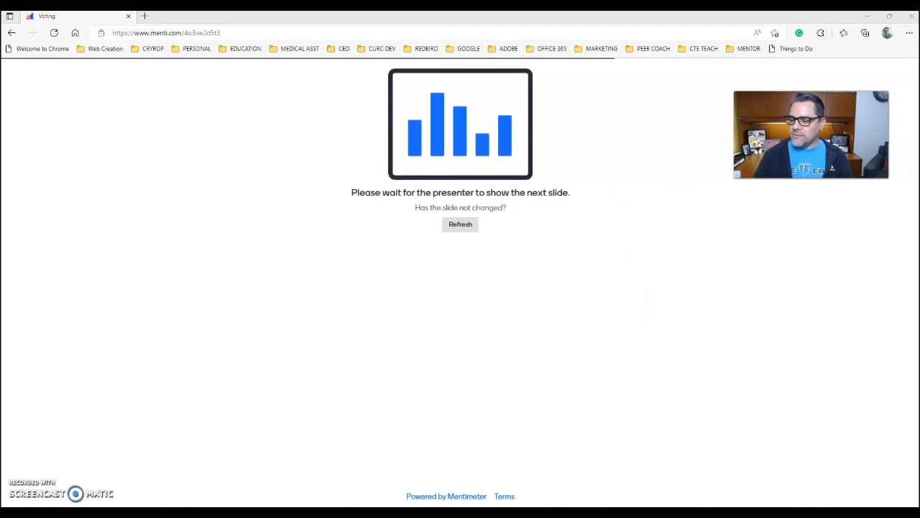
- Return to the presentation to view the vote results and advance to the Peter Pan answer image slide
key("alt+Tab")
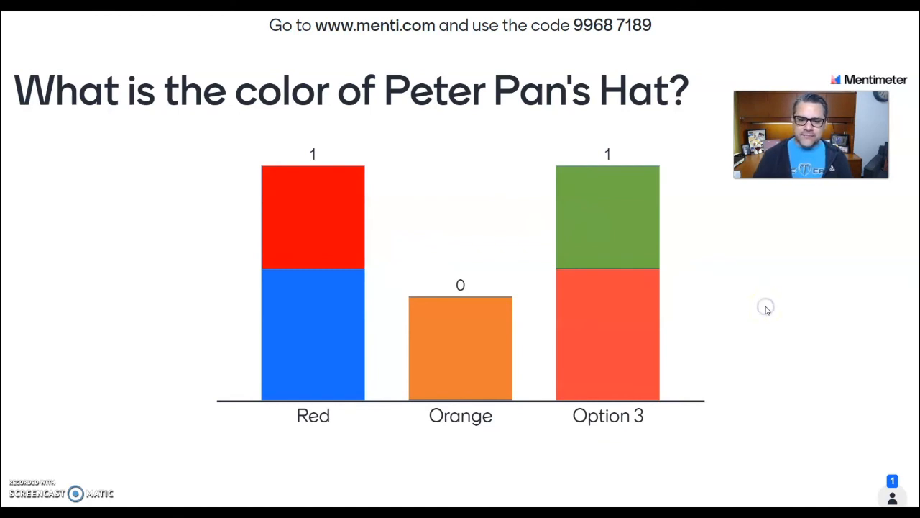
key("Right")
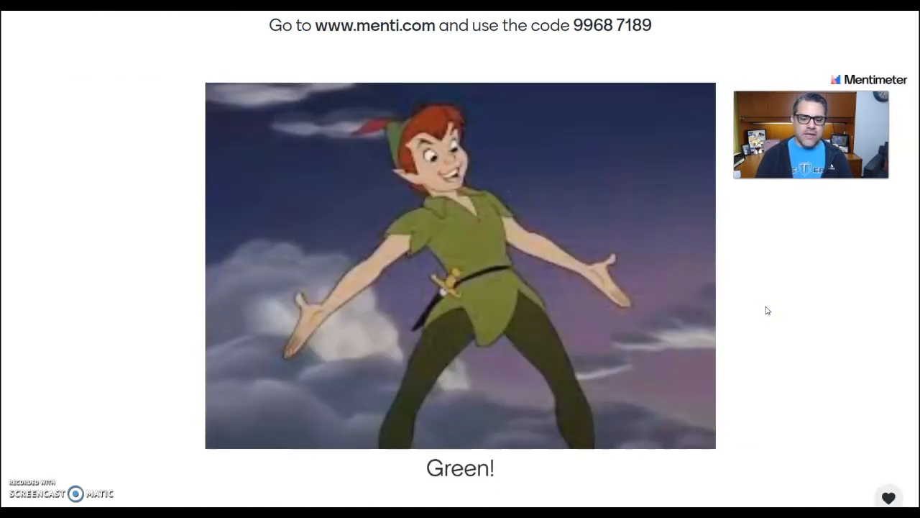